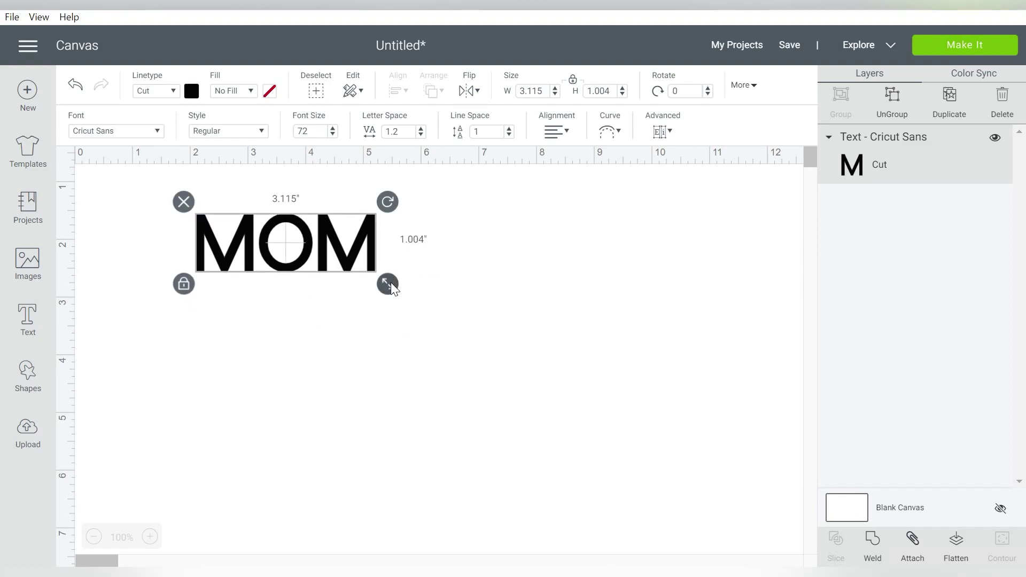
# Change the MOM text's font to Uncle Grump, resize it to about 8 inches wide and position it near the canvas's upper edge
pyautogui.moveTo(548, 326); pyautogui.dragTo(513, 333)
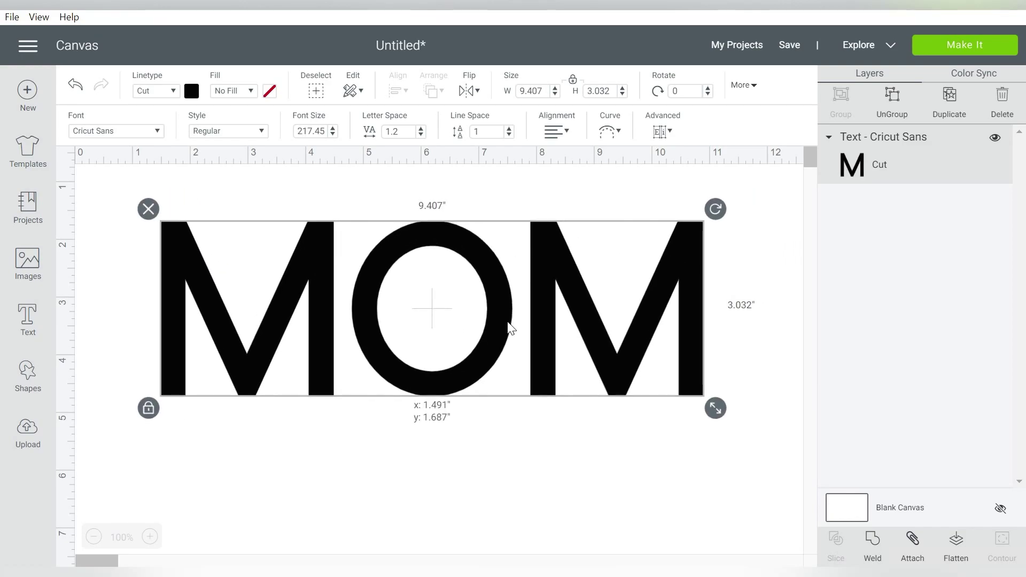
pyautogui.click(159, 131)
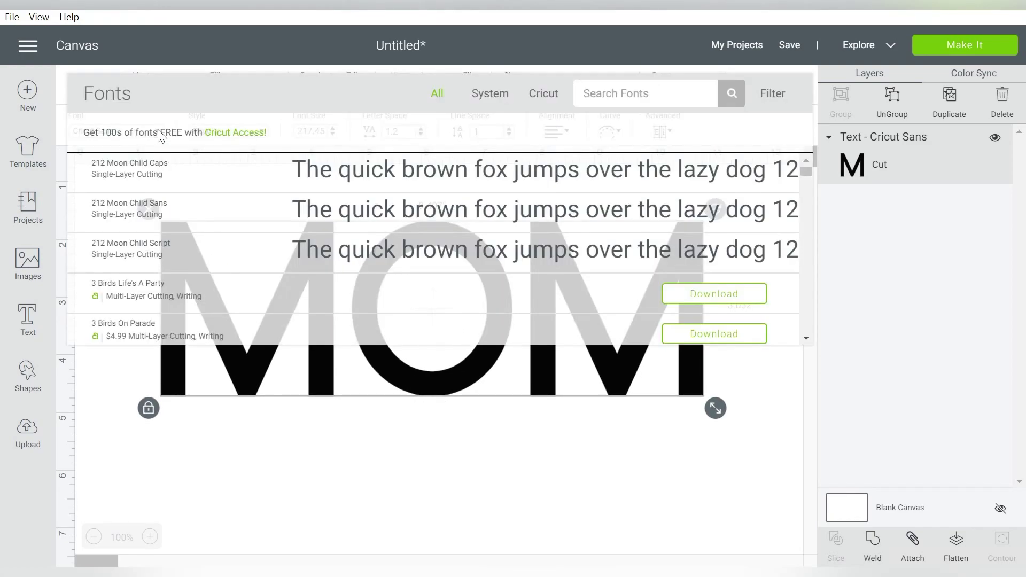
pyautogui.click(615, 86)
pyautogui.write('uncle')
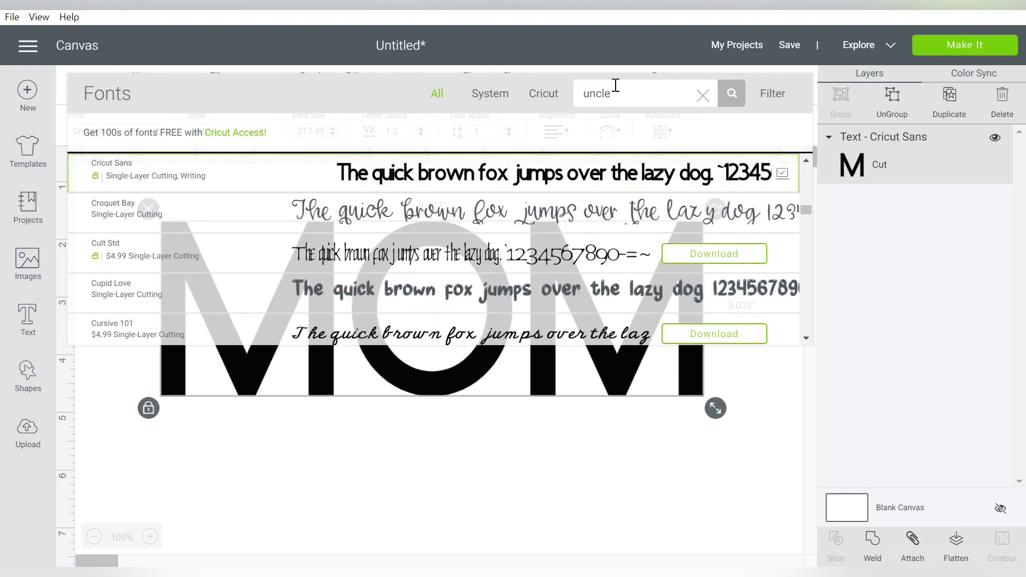
pyautogui.click(455, 171)
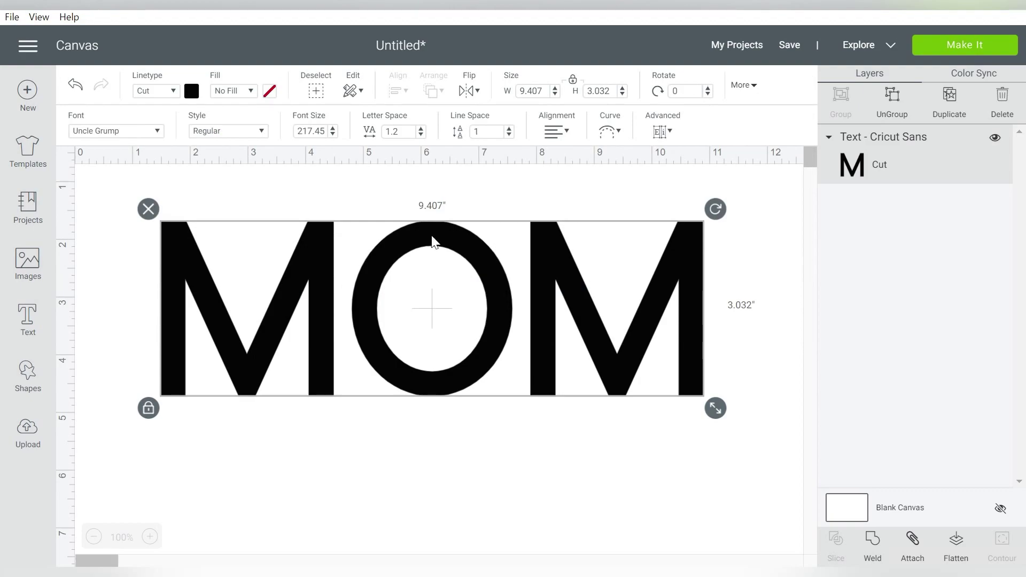
pyautogui.moveTo(534, 379); pyautogui.dragTo(632, 417)
pyautogui.moveTo(577, 360); pyautogui.dragTo(590, 304)
# Add a text line with the three first names, including decorative end glyphs, and place it below MOM
pyautogui.click(28, 321)
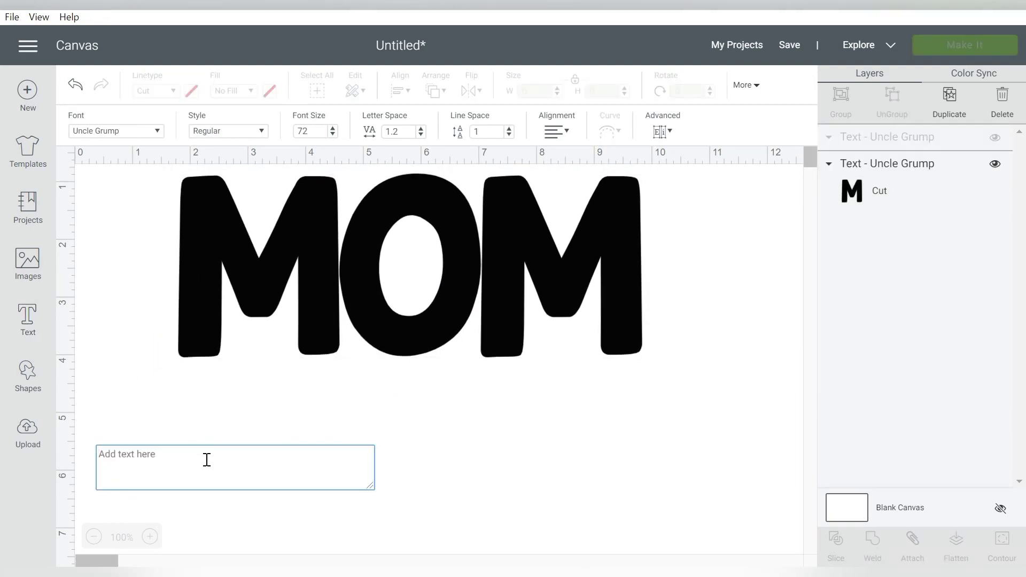
pyautogui.click(972, 561)
pyautogui.click(256, 458)
pyautogui.write('Braiden Christian Madison')
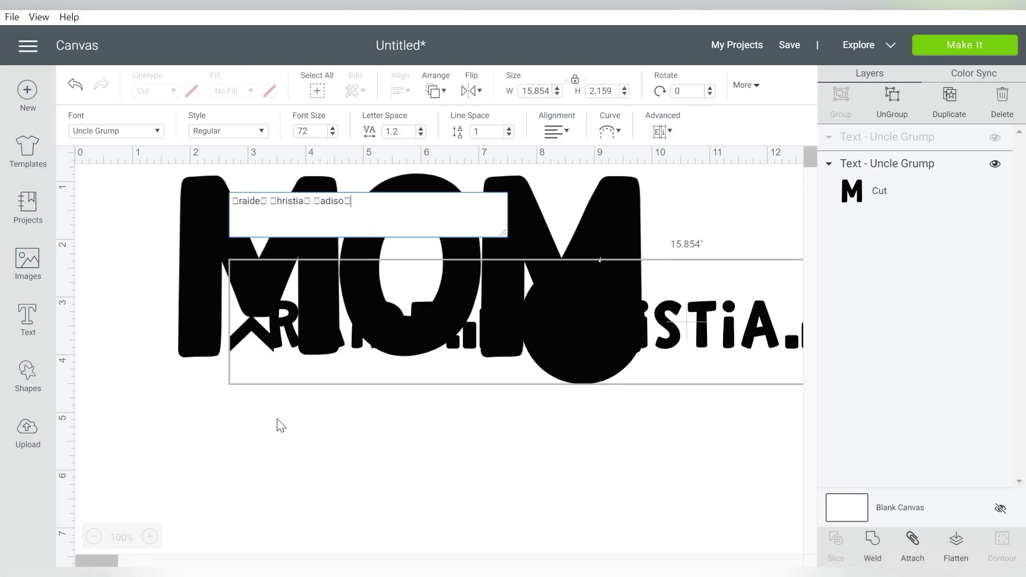
pyautogui.click(441, 478)
pyautogui.moveTo(663, 346); pyautogui.dragTo(514, 431)
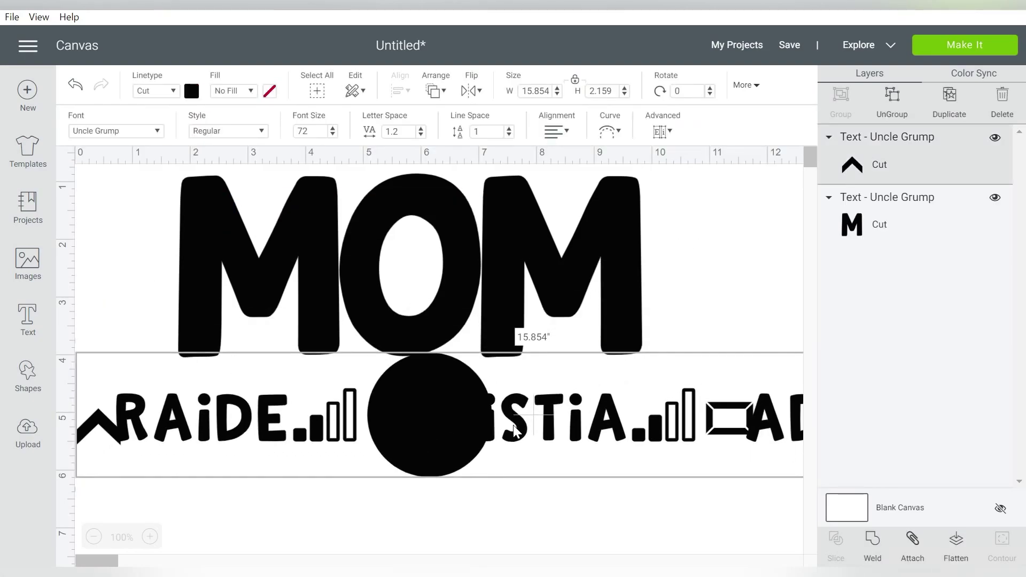
# Set the names text in the Lovely Buttering Script font
pyautogui.click(159, 131)
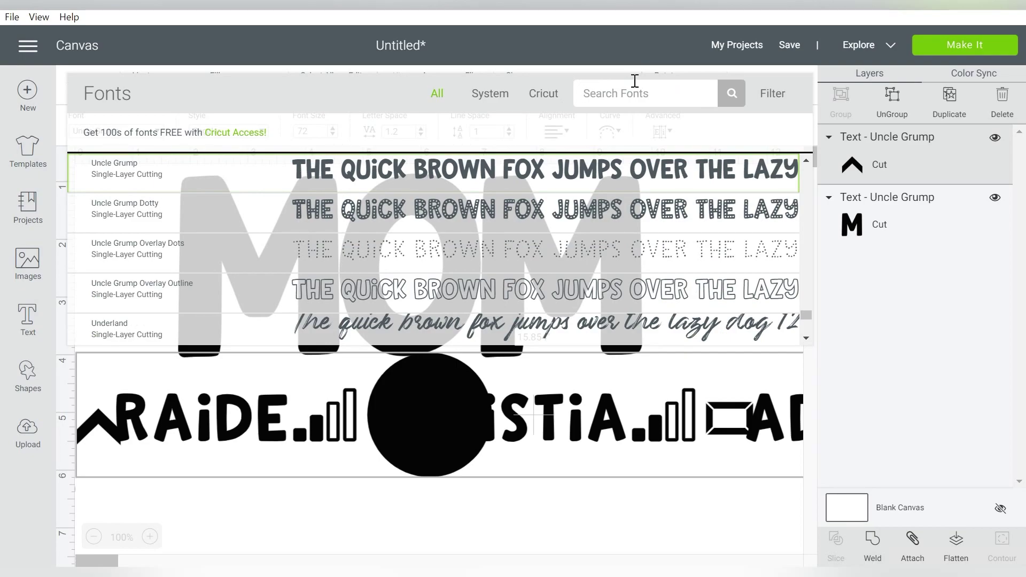
pyautogui.write('lovely butte')
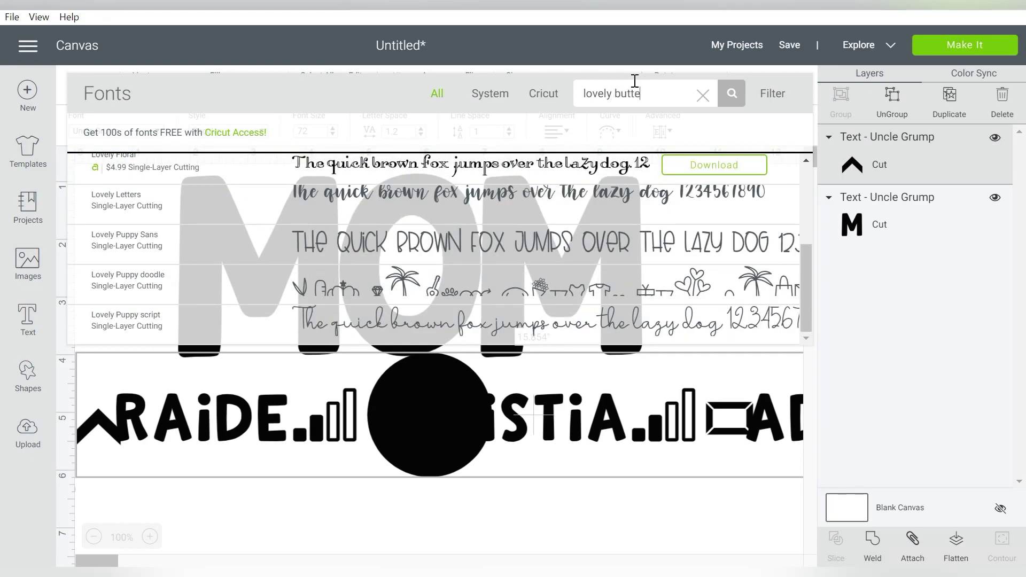
pyautogui.write('ring')
pyautogui.click(544, 244)
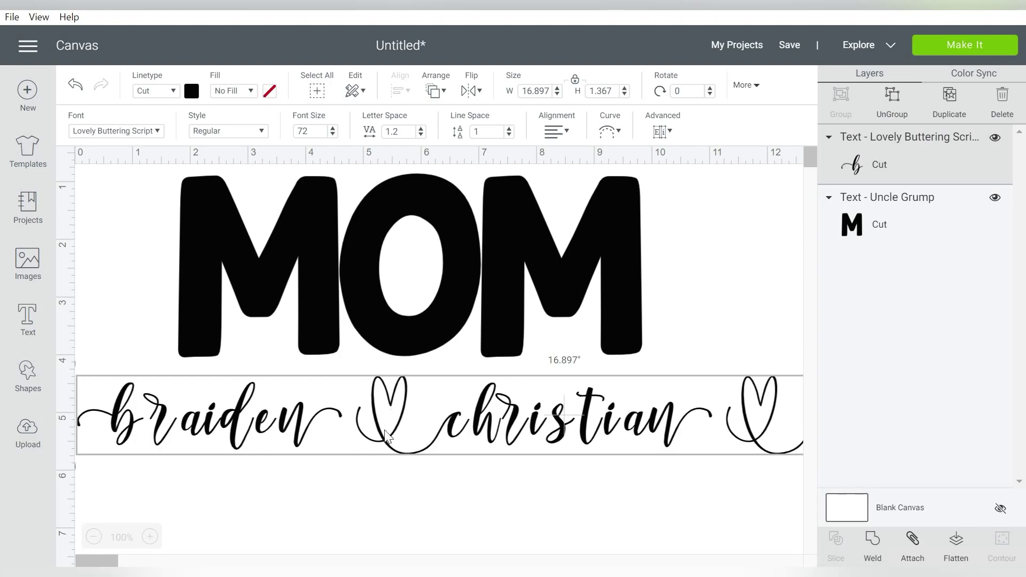
# Ungroup the names text into letters, close the gaps in the third name and weld its letters together
pyautogui.hotkey('ctrl', 'shift', 'g')
pyautogui.hscroll(8, 595, 463)
pyautogui.click(588, 438)
pyautogui.keyDown('shift'); pyautogui.click(535, 428); pyautogui.keyUp('shift')
pyautogui.keyDown('shift'); pyautogui.click(513, 445); pyautogui.keyUp('shift')
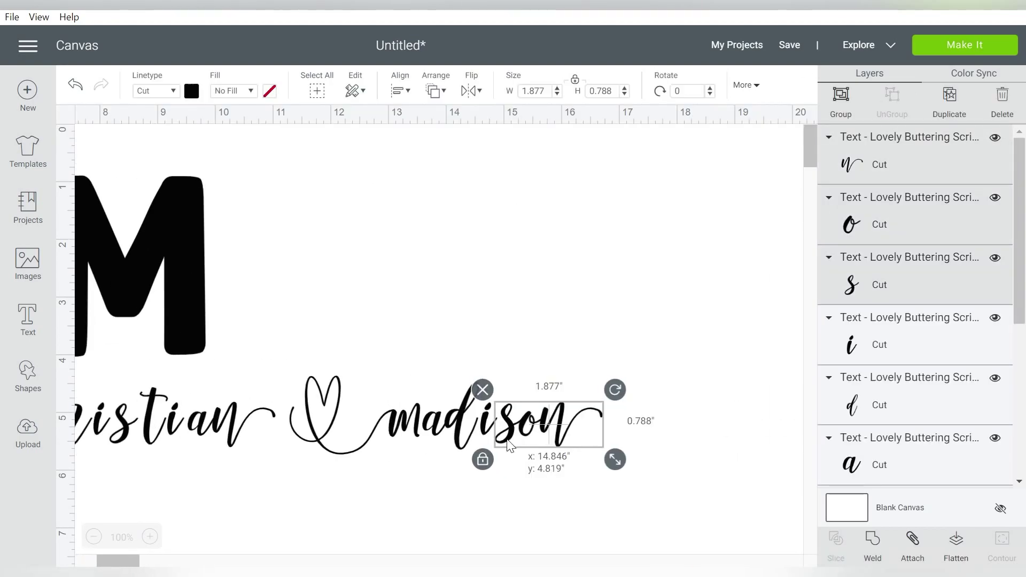
pyautogui.moveTo(632, 390); pyautogui.dragTo(289, 459)
pyautogui.hscroll(10, 428, 320)
pyautogui.hscroll(-15, 427, 320)
pyautogui.click(872, 545)
# Close the gaps between the letters of the middle name, including its leading heart, and weld them together
pyautogui.click(345, 452)
pyautogui.keyDown('shift'); pyautogui.click(377, 423); pyautogui.keyUp('shift')
pyautogui.keyDown('shift'); pyautogui.click(403, 417); pyautogui.keyUp('shift')
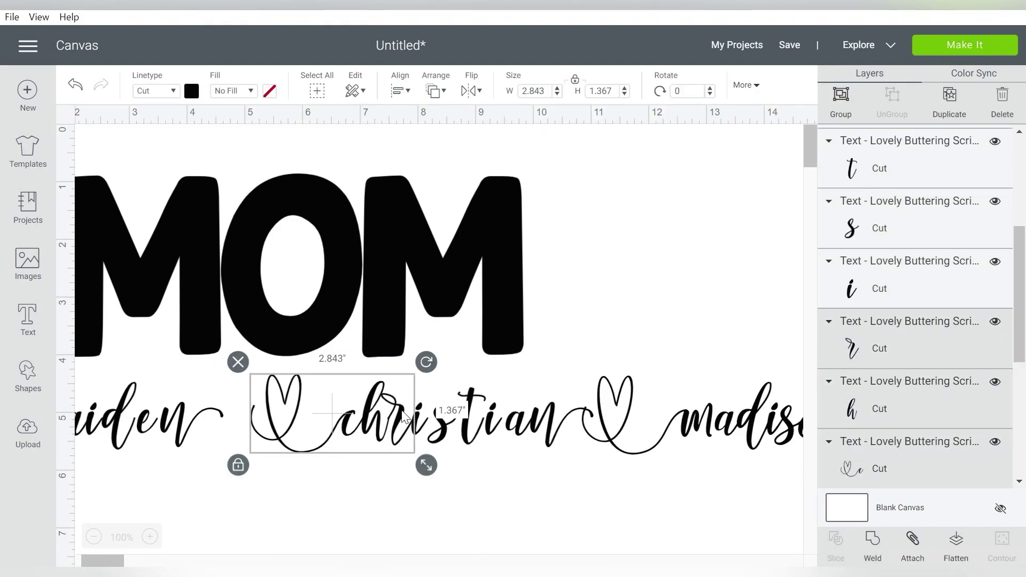
pyautogui.keyDown('shift'); pyautogui.click(426, 425); pyautogui.keyUp('shift')
pyautogui.keyDown('shift'); pyautogui.click(444, 428); pyautogui.keyUp('shift')
pyautogui.keyDown('shift'); pyautogui.click(469, 422); pyautogui.keyUp('shift')
pyautogui.keyDown('shift'); pyautogui.click(489, 427); pyautogui.keyUp('shift')
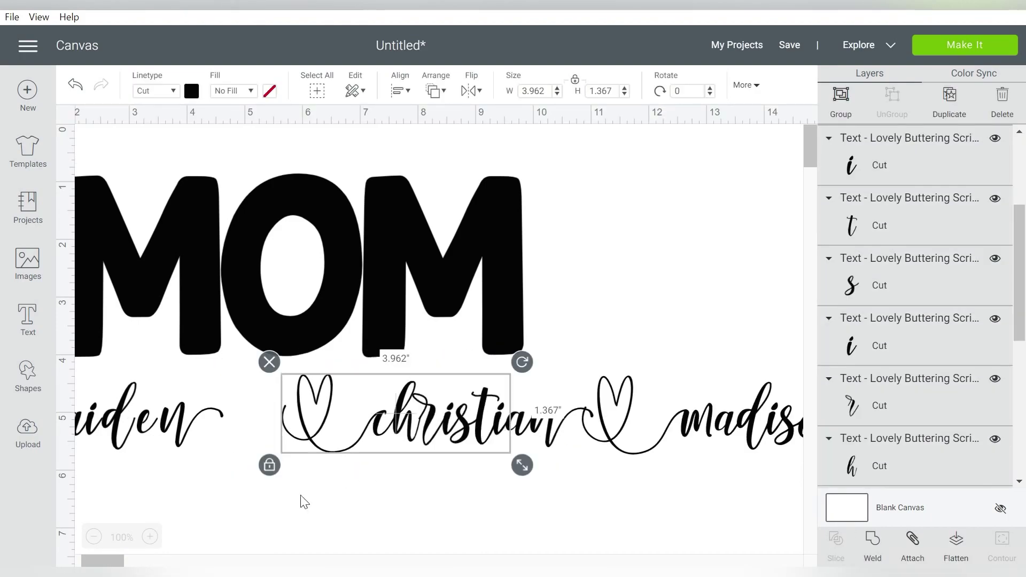
pyautogui.click(872, 545)
# Close the gaps between the letters of the first name and weld them together
pyautogui.hscroll(-5, 428, 321)
pyautogui.click(144, 416)
pyautogui.keyDown('shift'); pyautogui.click(172, 422); pyautogui.keyUp('shift')
pyautogui.keyDown('shift'); pyautogui.click(191, 425); pyautogui.keyUp('shift')
pyautogui.keyDown('shift'); pyautogui.click(207, 414); pyautogui.keyUp('shift')
pyautogui.moveTo(137, 424); pyautogui.dragTo(252, 469)
pyautogui.click(872, 545)
# Move the first name against the middle name's heart and weld all three names into one piece
pyautogui.moveTo(241, 417); pyautogui.dragTo(305, 417)
pyautogui.moveTo(241, 472); pyautogui.dragTo(673, 432)
pyautogui.click(872, 542)
# Resize the welded names to about 10 inches wide and place them directly below MOM
pyautogui.doubleClick(534, 91)
pyautogui.write('10')
pyautogui.press('Return')
pyautogui.moveTo(541, 405); pyautogui.dragTo(502, 406)
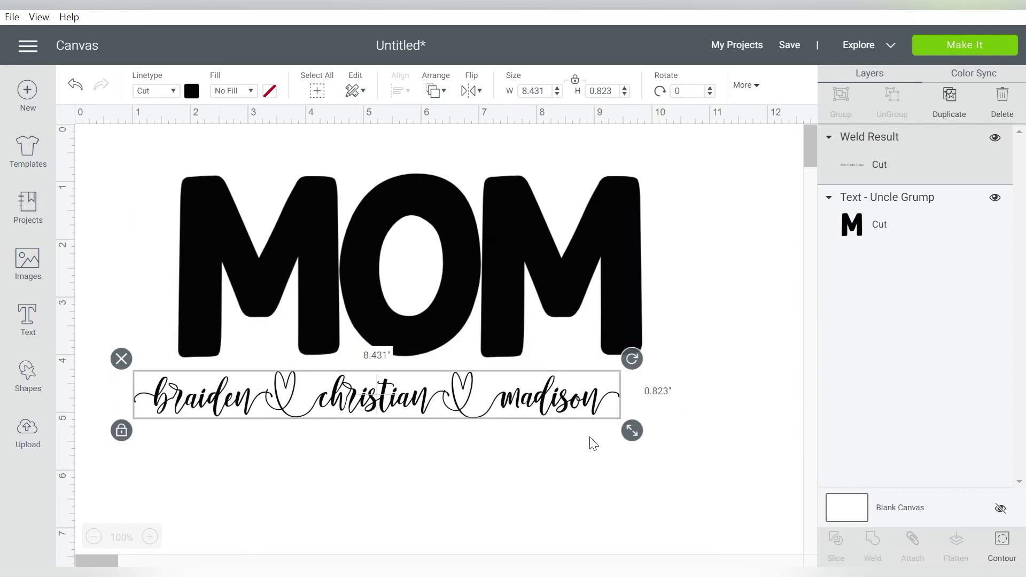
pyautogui.moveTo(633, 433)
pyautogui.mouseDown()
pyautogui.moveTo(652, 449)
pyautogui.moveTo(622, 439)
pyautogui.mouseUp()
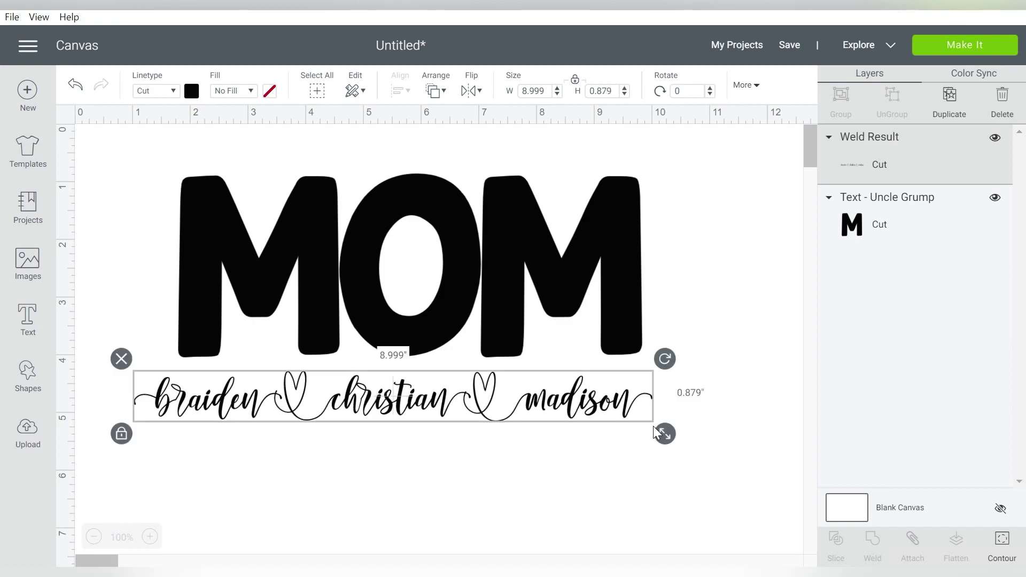
pyautogui.moveTo(665, 434); pyautogui.dragTo(671, 435)
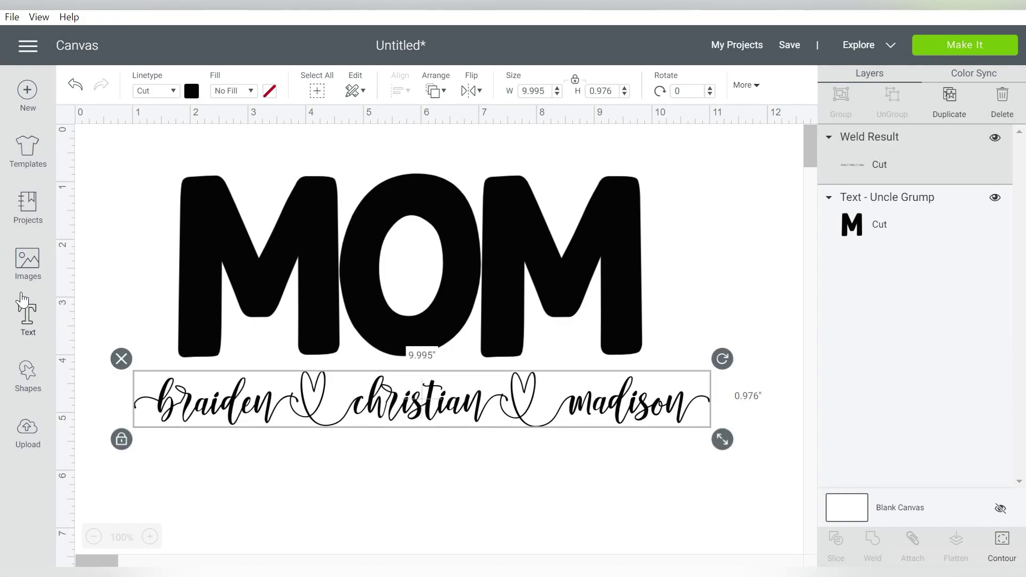
# Insert a square over the names line and bring the welded names in front of it
pyautogui.click(27, 374)
pyautogui.click(88, 268)
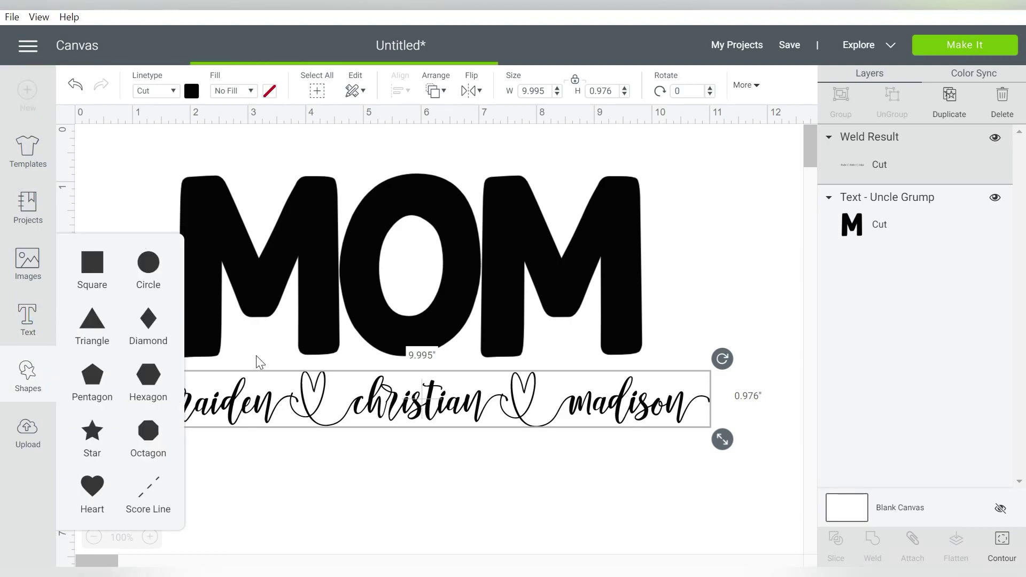
pyautogui.moveTo(201, 206); pyautogui.dragTo(396, 387)
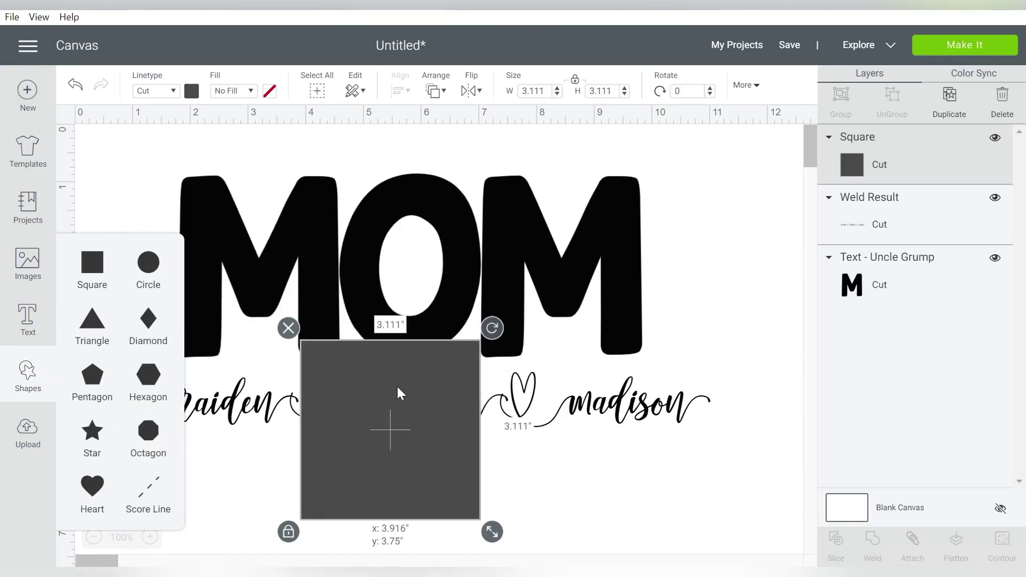
pyautogui.click(195, 426)
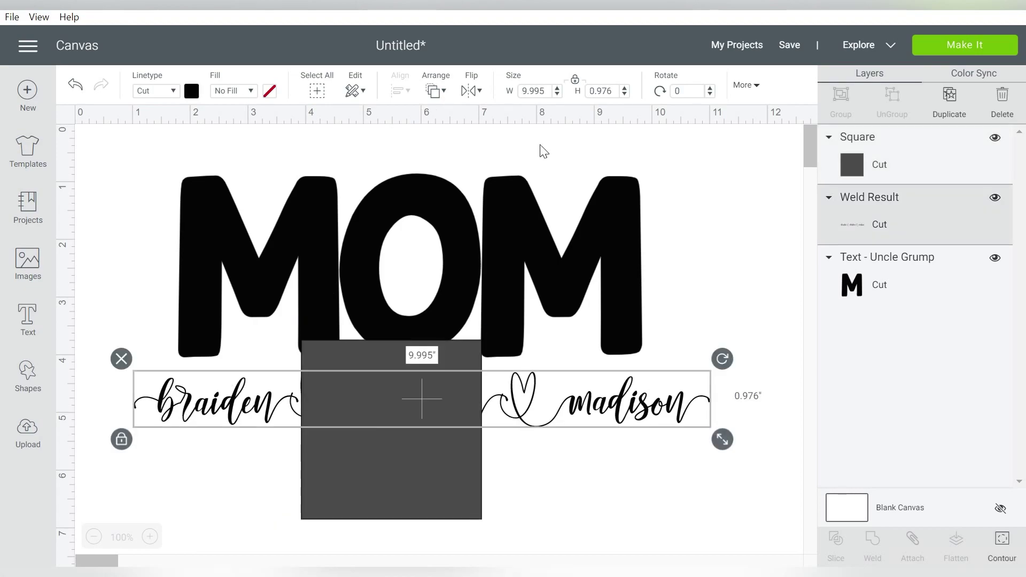
pyautogui.click(435, 91)
pyautogui.click(481, 174)
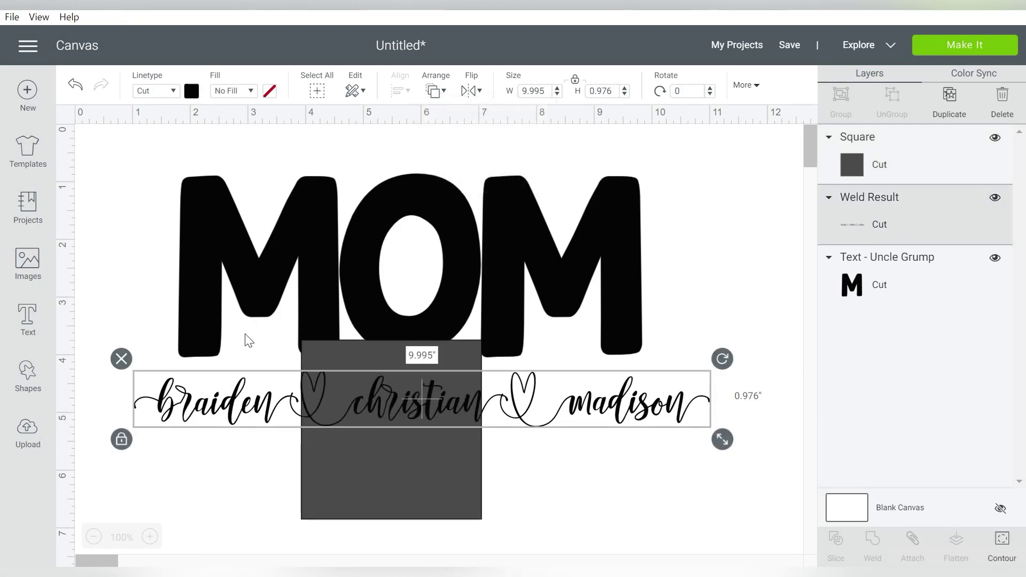
# Recolor the square light blue
pyautogui.click(323, 368)
pyautogui.click(191, 92)
pyautogui.click(270, 191)
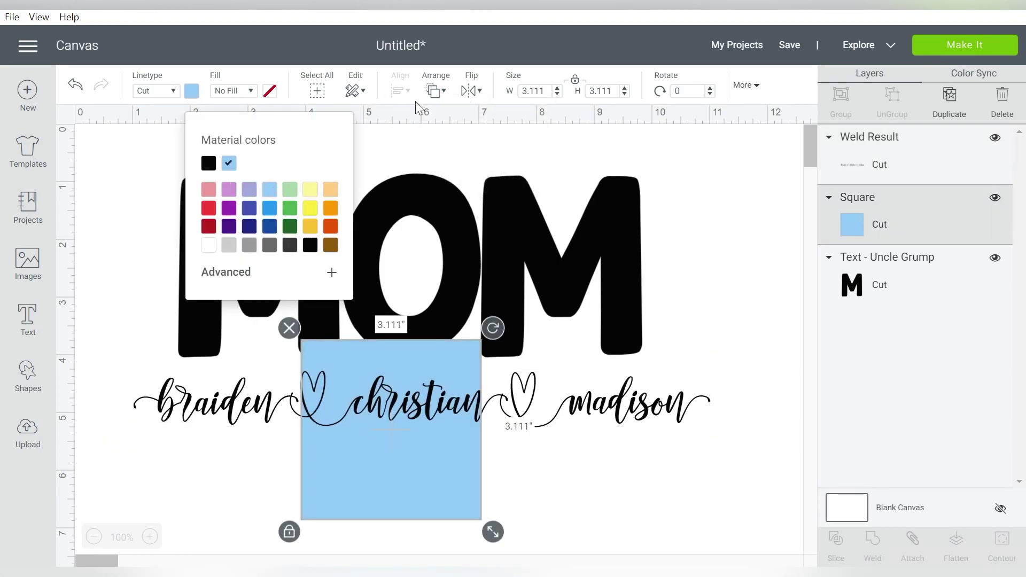
# Unlock the square's proportions and reshape it into a bar about 10.1 by 1.1 inches that surrounds the names
pyautogui.click(574, 80)
pyautogui.moveTo(493, 532); pyautogui.dragTo(728, 445)
pyautogui.moveTo(672, 374); pyautogui.dragTo(540, 384)
pyautogui.click(696, 348)
pyautogui.moveTo(568, 481); pyautogui.dragTo(743, 460)
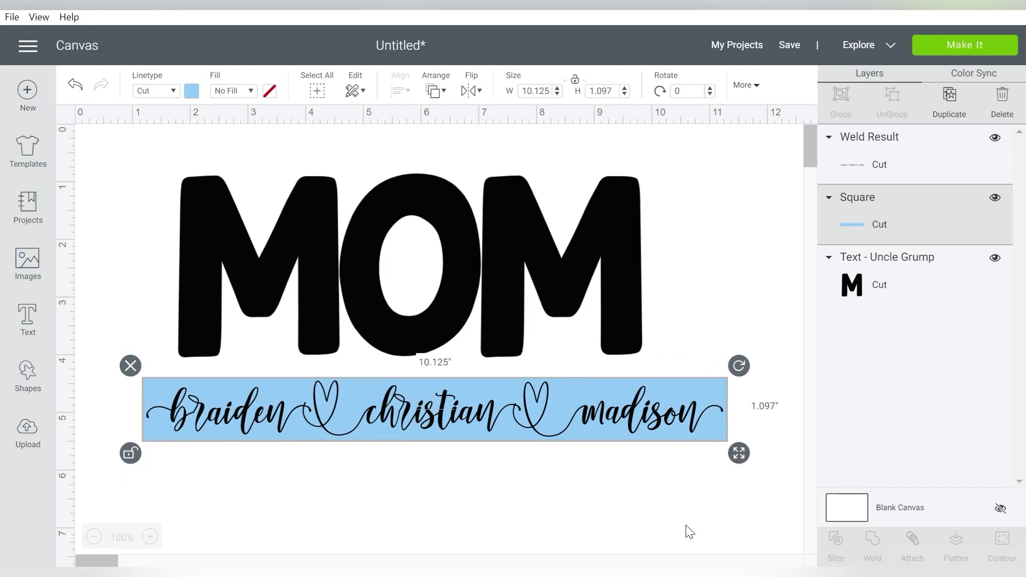
# Move the names and blue bar together onto the middle of MOM and scale them to about 9 inches wide
pyautogui.moveTo(610, 502); pyautogui.dragTo(182, 377)
pyautogui.moveTo(482, 400); pyautogui.dragTo(455, 258)
pyautogui.moveTo(710, 311); pyautogui.dragTo(680, 309)
pyautogui.moveTo(649, 261); pyautogui.dragTo(673, 254)
pyautogui.moveTo(716, 307); pyautogui.dragTo(686, 305)
# Align the names, the blue bar and MOM to a common center
pyautogui.moveTo(734, 155); pyautogui.dragTo(310, 366)
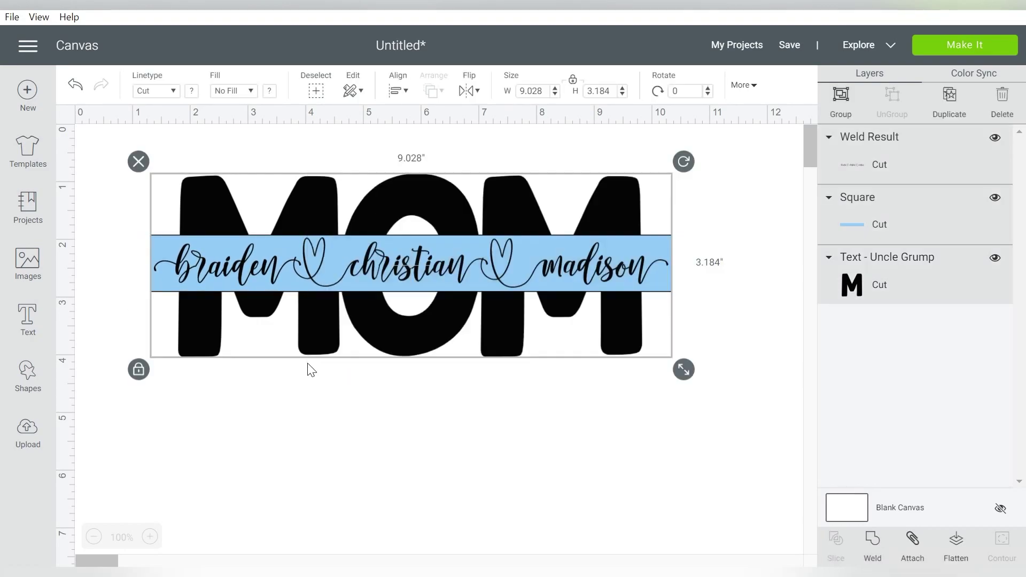
pyautogui.click(399, 92)
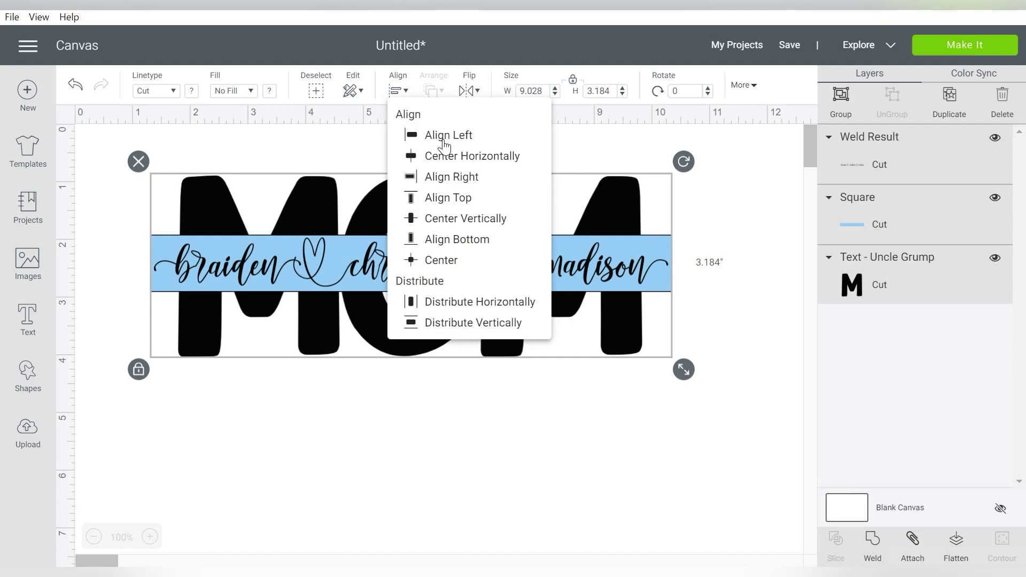
pyautogui.click(437, 261)
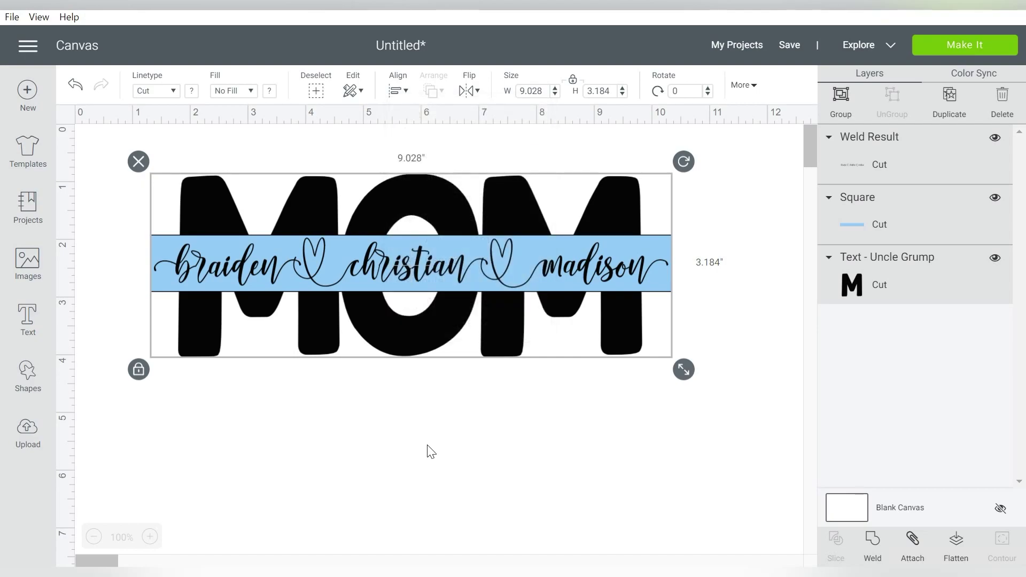
pyautogui.click(442, 436)
pyautogui.moveTo(645, 231); pyautogui.dragTo(634, 243)
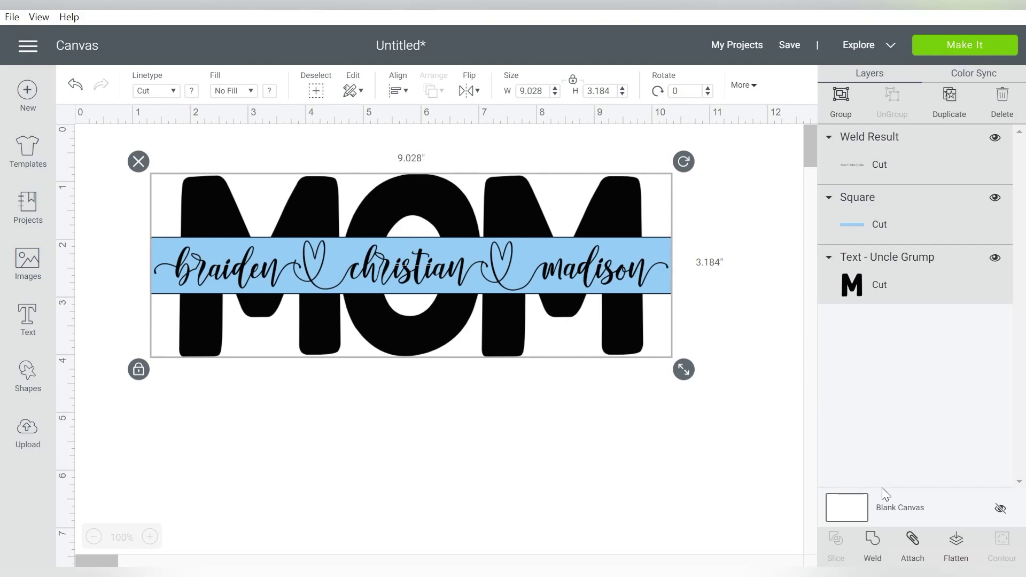
# Duplicate the names, blue bar and MOM, and place one set below the other
pyautogui.moveTo(744, 183); pyautogui.dragTo(165, 377)
pyautogui.hotkey('ctrl', 'd')
pyautogui.moveTo(441, 194); pyautogui.dragTo(433, 422)
# Slice the upper MOM text with its blue bar
pyautogui.moveTo(740, 185); pyautogui.dragTo(642, 239)
pyautogui.click(670, 237)
pyautogui.moveTo(727, 193); pyautogui.dragTo(637, 237)
pyautogui.click(707, 249)
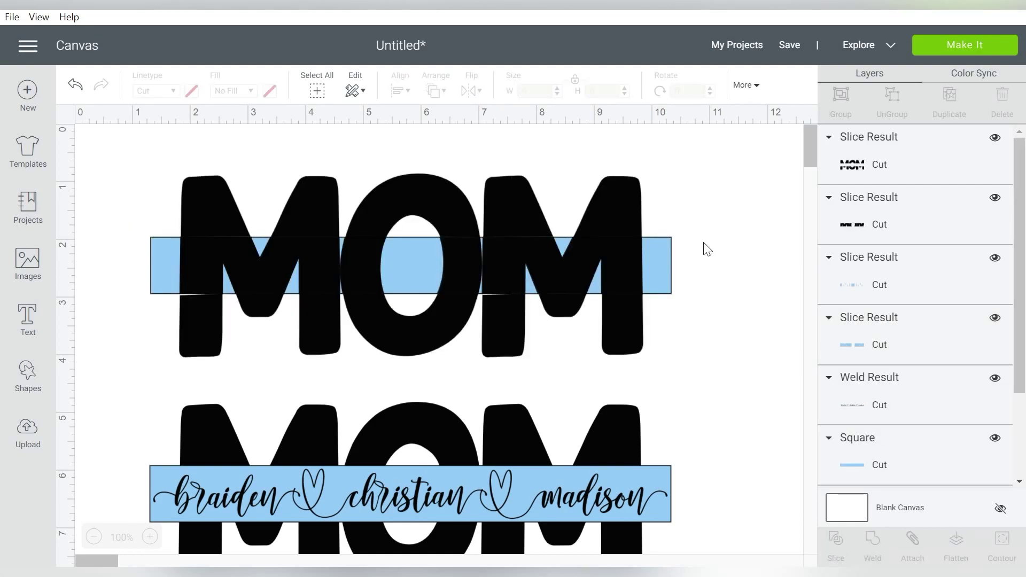
# Delete the leftover slice pieces and move the split MOM letters off the names to clear the remaining blue pieces
pyautogui.click(665, 248)
pyautogui.press('Delete')
pyautogui.click(633, 254)
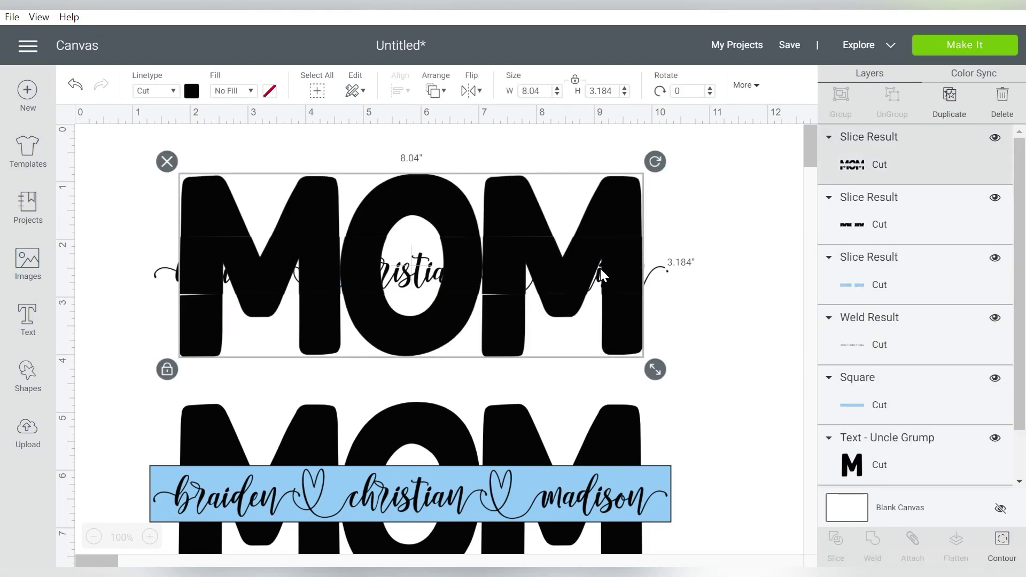
pyautogui.click(724, 210)
pyautogui.moveTo(627, 189)
pyautogui.mouseDown()
pyautogui.moveTo(633, 324)
pyautogui.moveTo(639, 194)
pyautogui.mouseUp()
pyautogui.press('Delete')
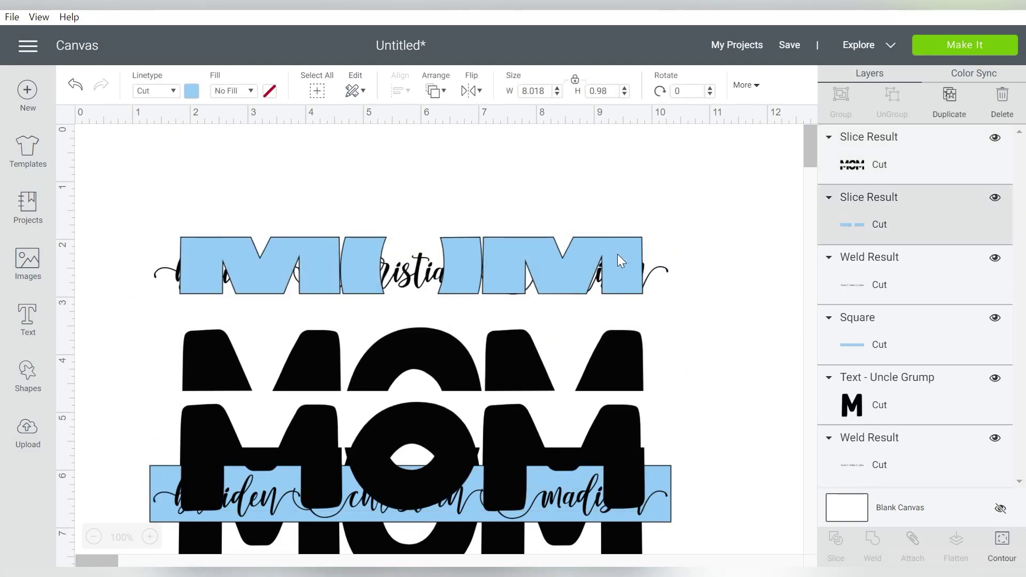
pyautogui.click(618, 255)
pyautogui.press('Delete')
# Position the split MOM letters around the names and group the two pieces
pyautogui.click(614, 302)
pyautogui.moveTo(613, 302); pyautogui.dragTo(610, 201)
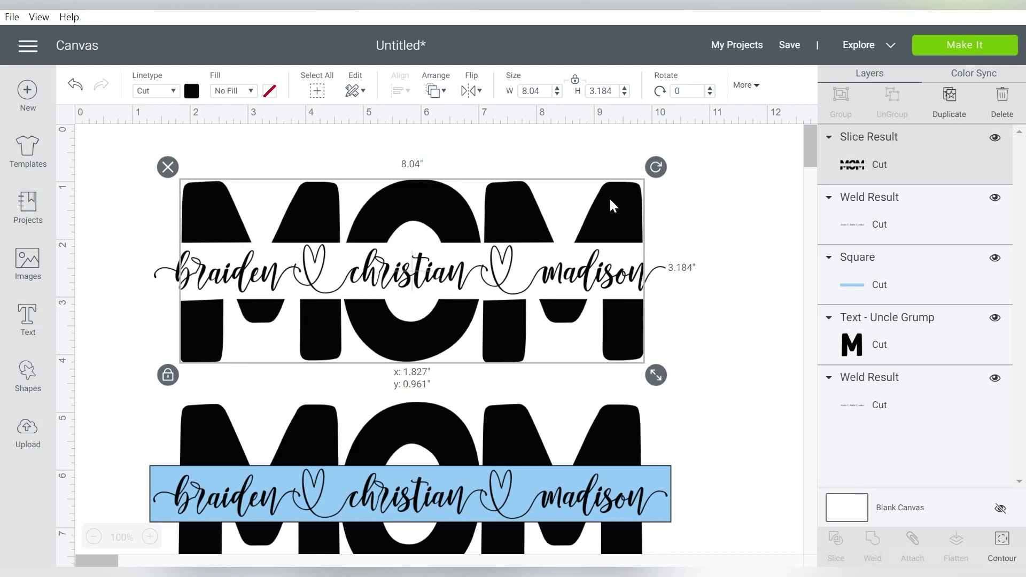
pyautogui.moveTo(738, 195); pyautogui.dragTo(475, 316)
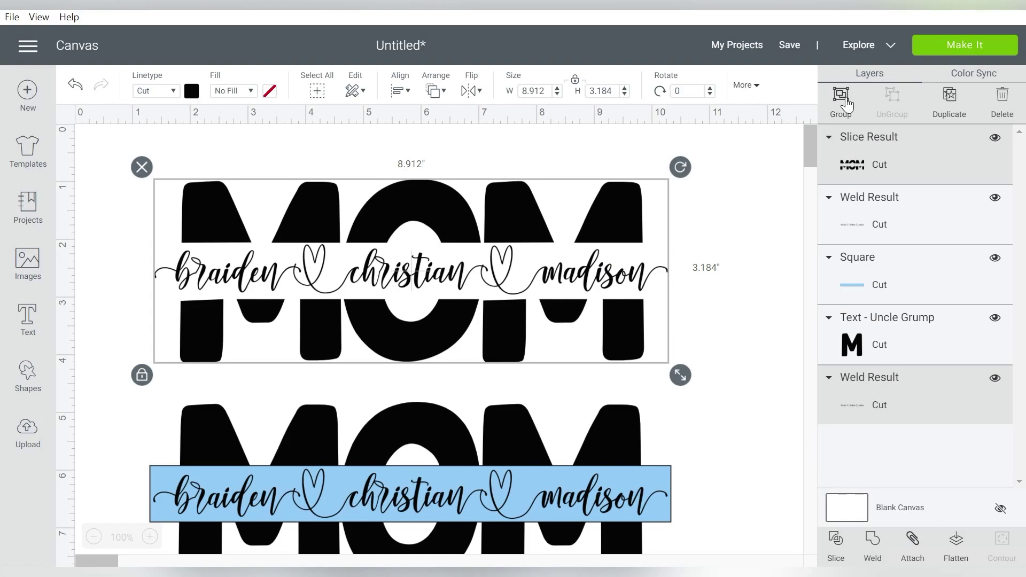
pyautogui.click(844, 104)
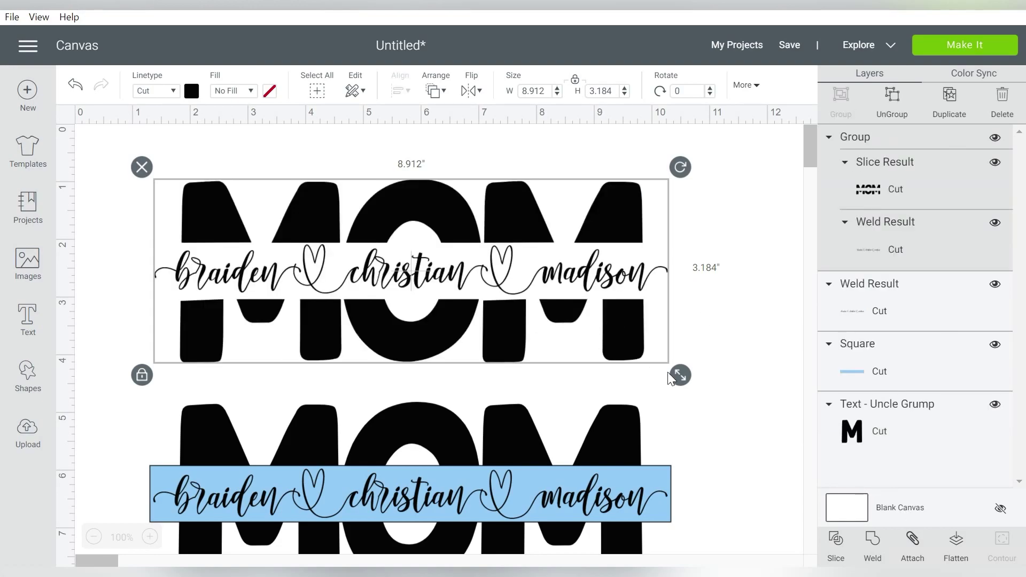
# Shrink the grouped split-letter design to about 5.2 inches wide and move it to the canvas's upper right area
pyautogui.moveTo(678, 377); pyautogui.dragTo(469, 277)
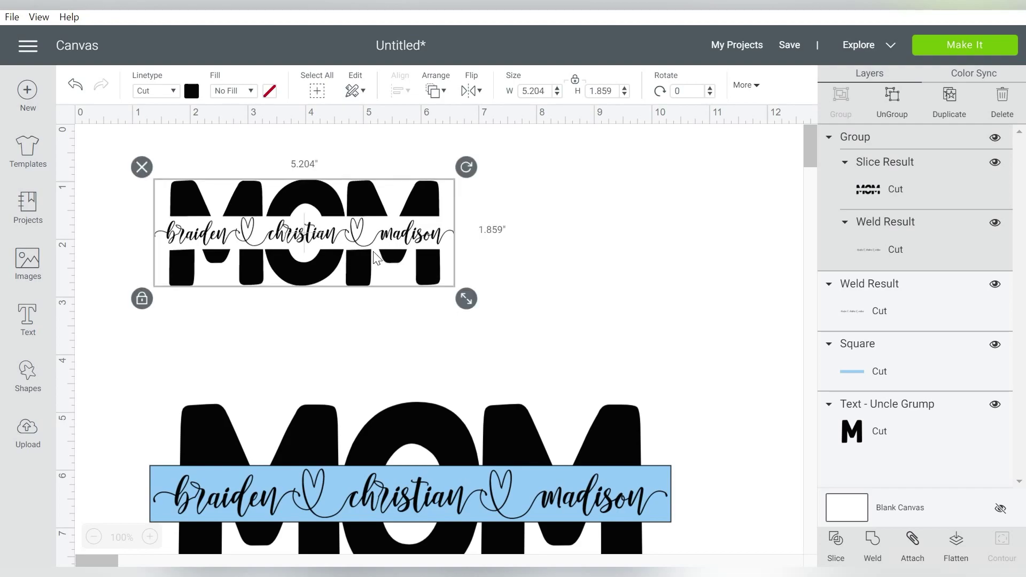
pyautogui.moveTo(364, 252); pyautogui.dragTo(681, 209)
pyautogui.moveTo(542, 171); pyautogui.dragTo(748, 161)
# Move the remaining MOM design into the freed space, and pull its names and blue bar down off the letters
pyautogui.moveTo(685, 359); pyautogui.dragTo(203, 320)
pyautogui.click(344, 445)
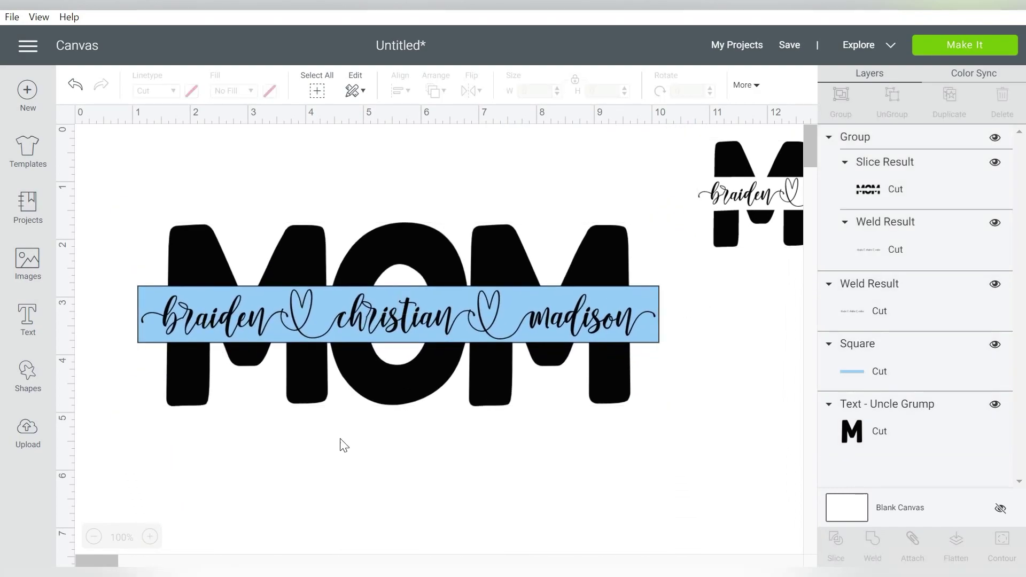
pyautogui.moveTo(647, 291); pyautogui.dragTo(663, 406)
pyautogui.moveTo(655, 321); pyautogui.dragTo(619, 557)
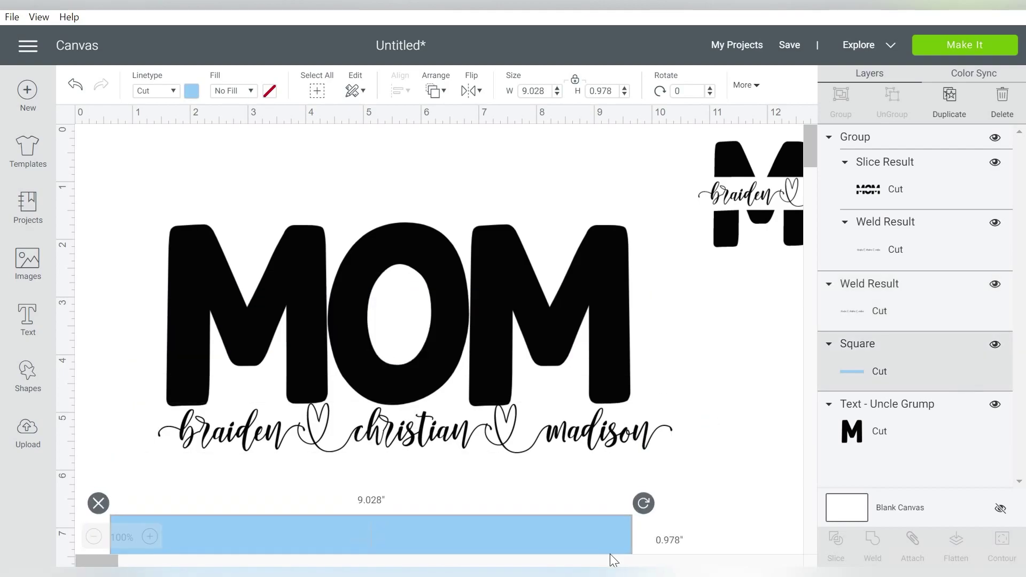
# Delete the blue bar and reposition the MOM letters near the canvas's upper edge with the script names just beneath them
pyautogui.press('Delete')
pyautogui.moveTo(603, 329); pyautogui.dragTo(595, 238)
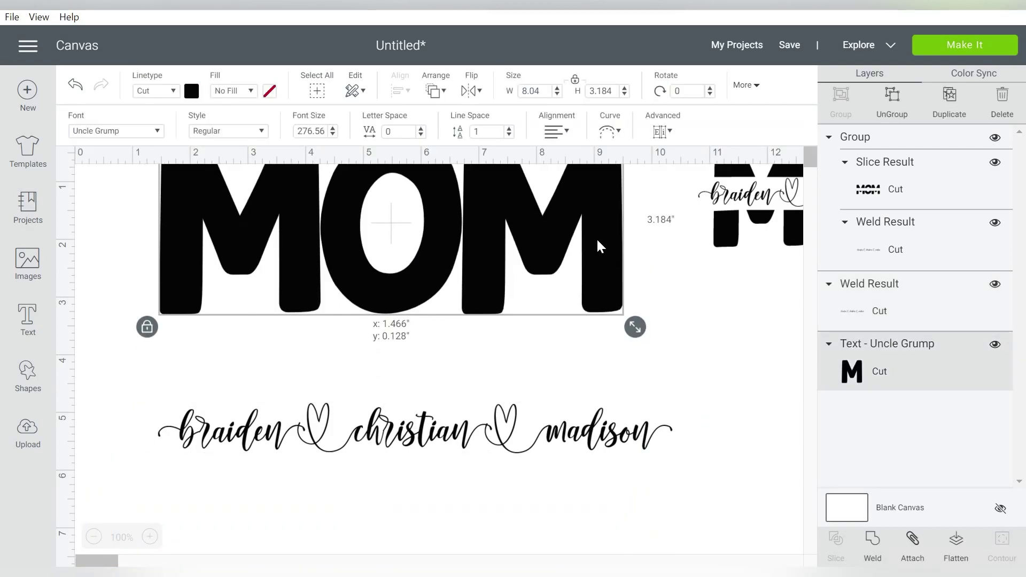
pyautogui.click(402, 420)
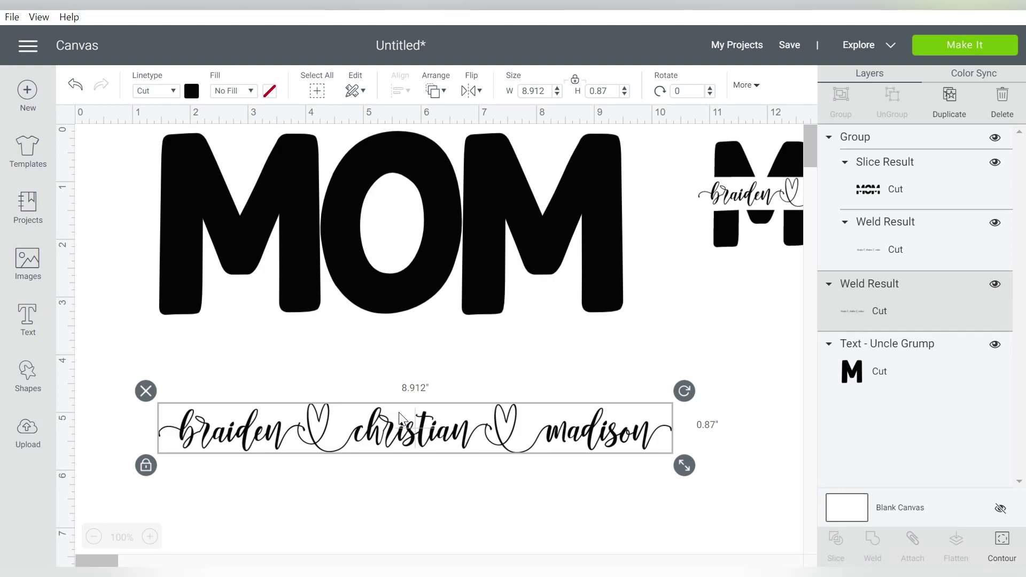
pyautogui.moveTo(394, 432); pyautogui.dragTo(318, 357)
# Duplicate the welded script names repeatedly and spread the copies below the MOM letters
pyautogui.hotkey('ctrl', 'd')
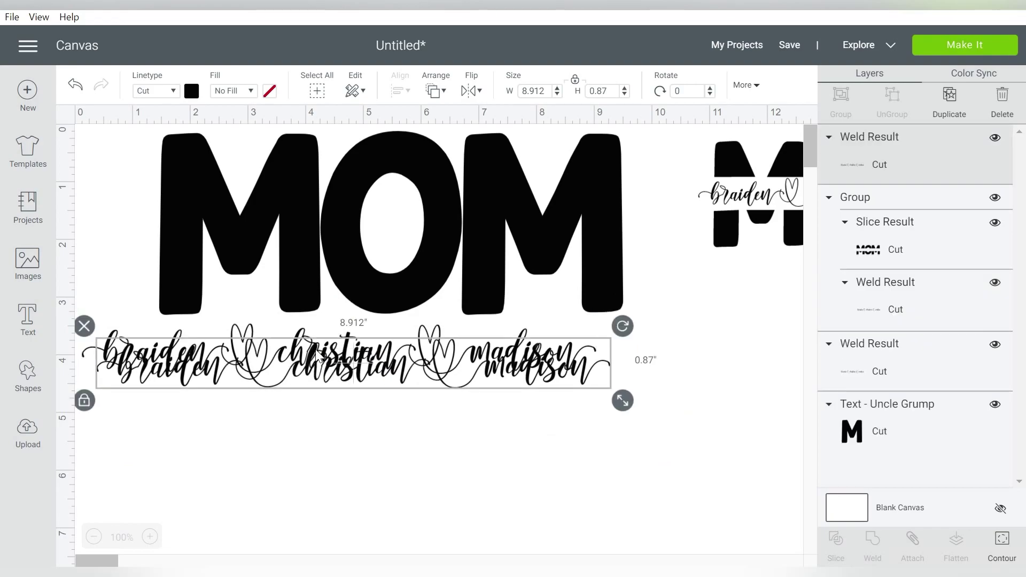
pyautogui.hotkey('ctrl', 'd')
pyautogui.hotkey('ctrl', 'd')
pyautogui.hotkey('ctrl', 'd')
pyautogui.hotkey('ctrl', 'd')
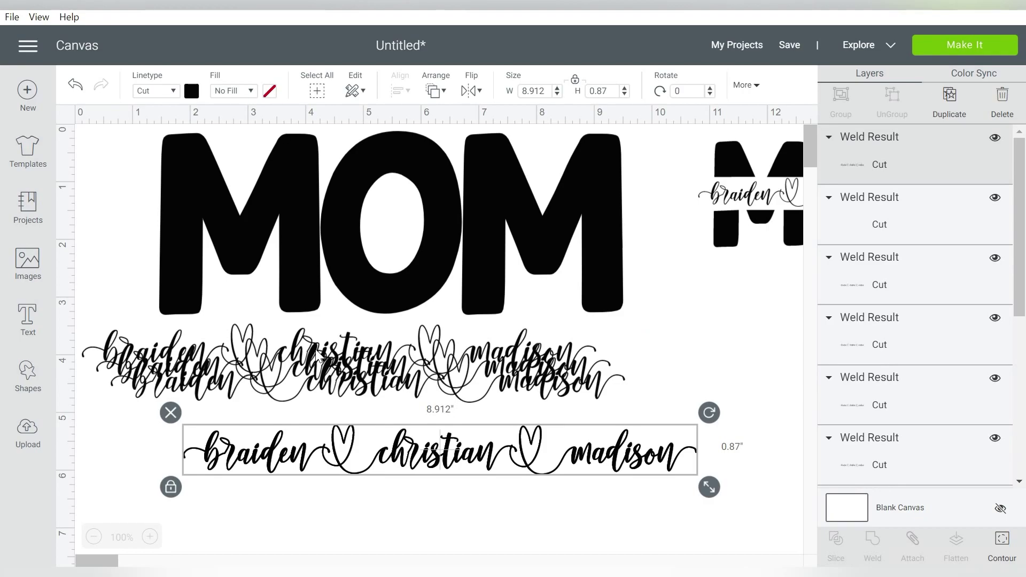
pyautogui.click(641, 379)
pyautogui.moveTo(597, 469); pyautogui.dragTo(528, 476)
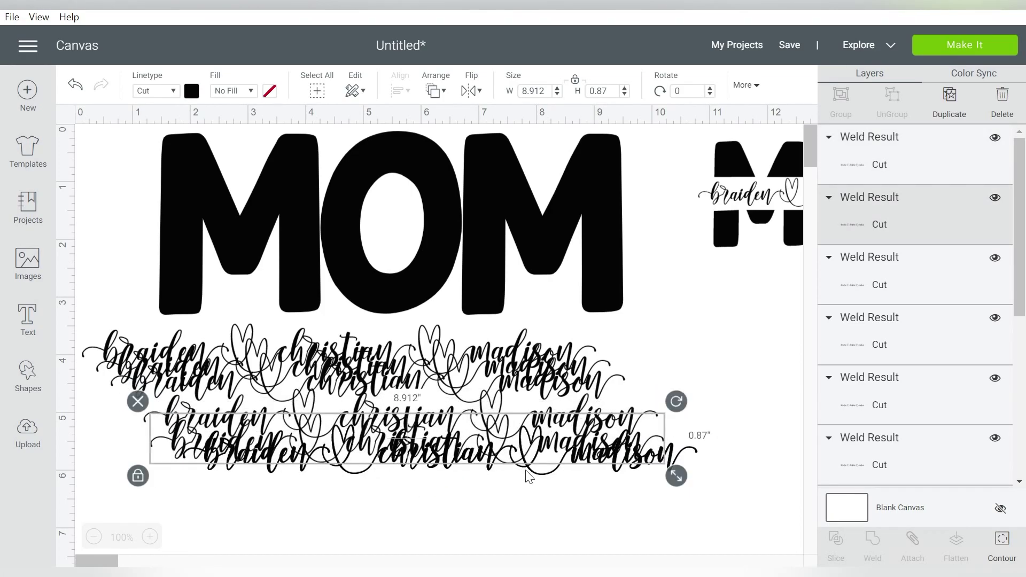
pyautogui.hotkey('ctrl', 'd')
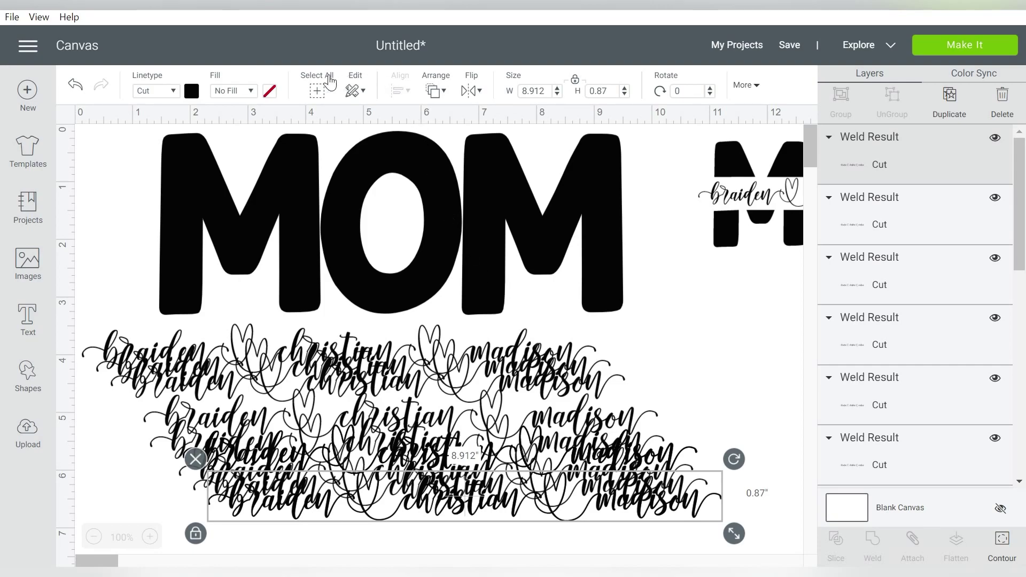
# Pull one names copy down away from the rest, and set the remaining copies to light purple with Print fill
pyautogui.click(192, 93)
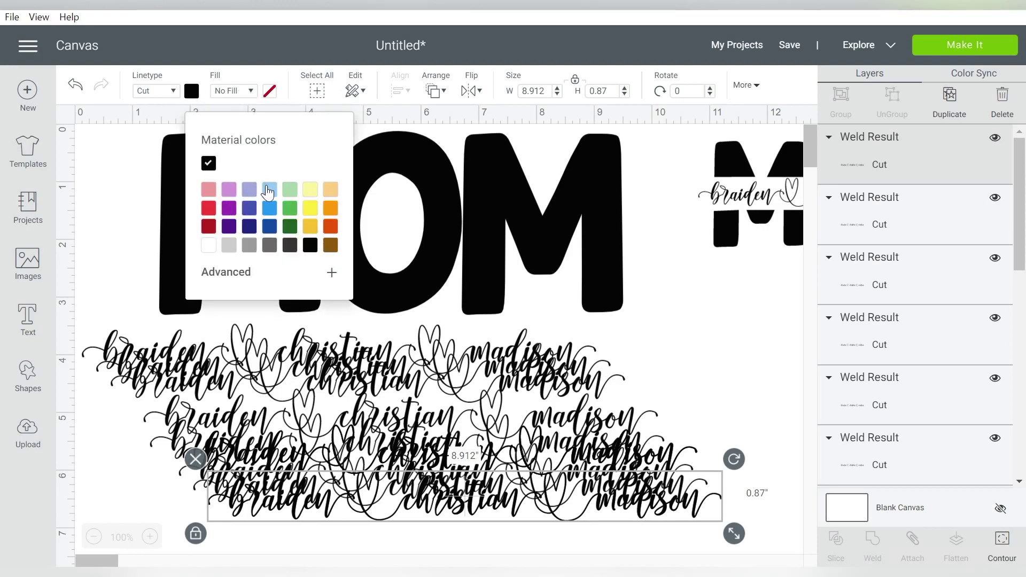
pyautogui.click(121, 319)
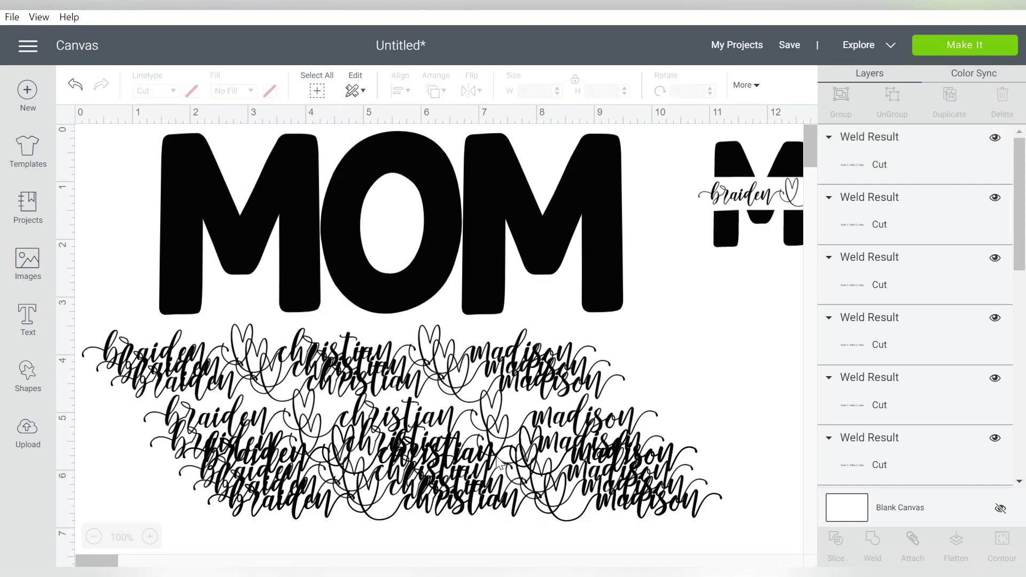
pyautogui.moveTo(398, 521); pyautogui.dragTo(397, 574)
pyautogui.moveTo(759, 328); pyautogui.dragTo(529, 516)
pyautogui.click(191, 91)
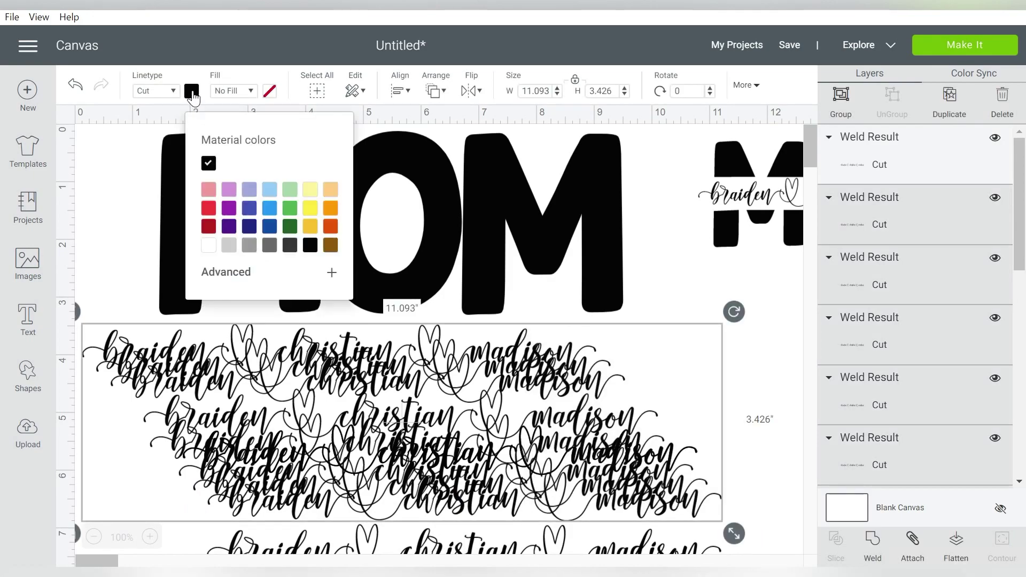
pyautogui.click(229, 193)
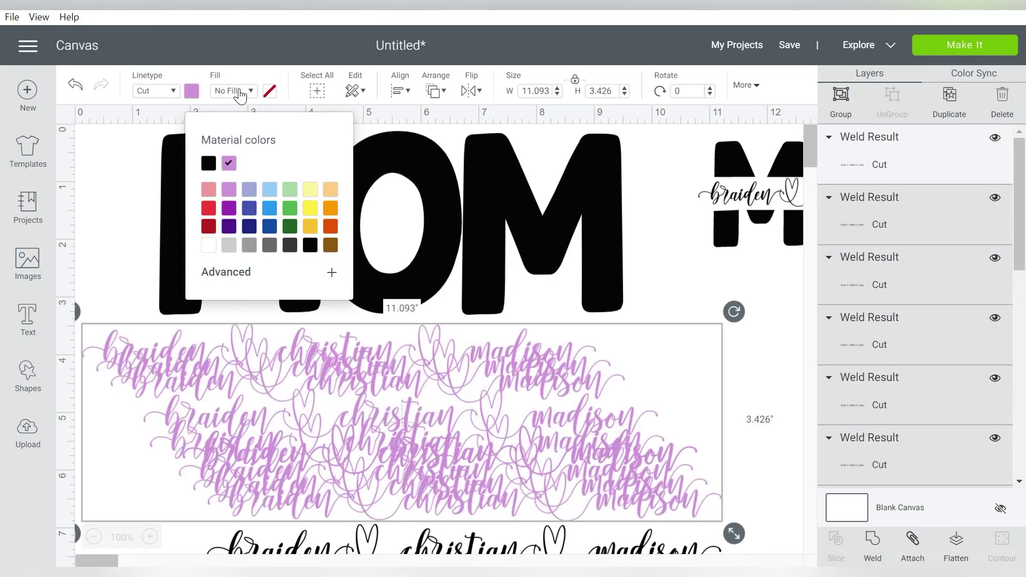
pyautogui.click(236, 91)
pyautogui.click(238, 136)
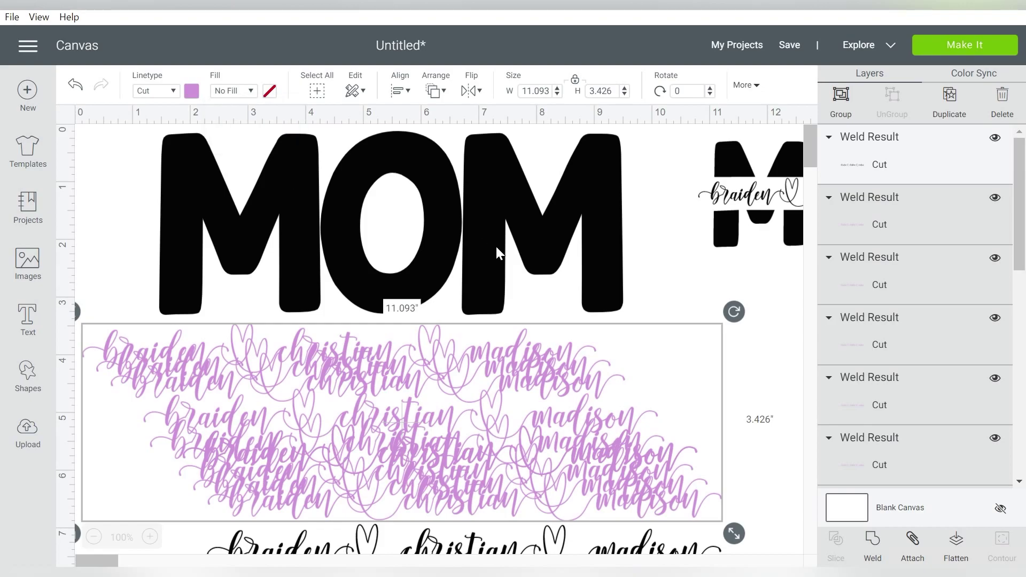
# Move the black names copy in among the purple copies to serve as the guide for building an outline
pyautogui.click(671, 277)
pyautogui.moveTo(417, 541); pyautogui.dragTo(332, 392)
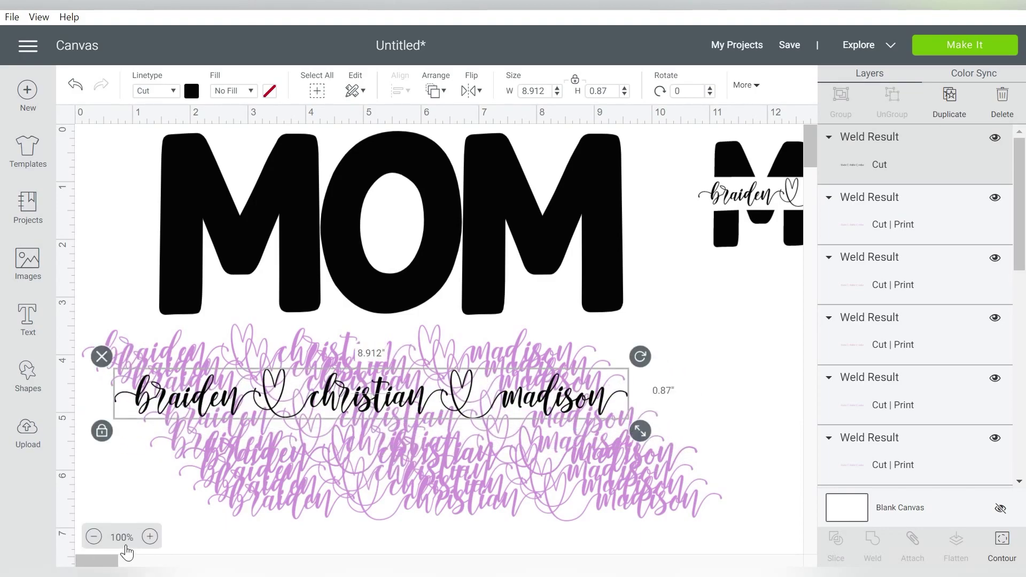
pyautogui.click(150, 537)
pyautogui.click(150, 537)
pyautogui.click(150, 537)
pyautogui.moveTo(180, 292); pyautogui.dragTo(124, 383)
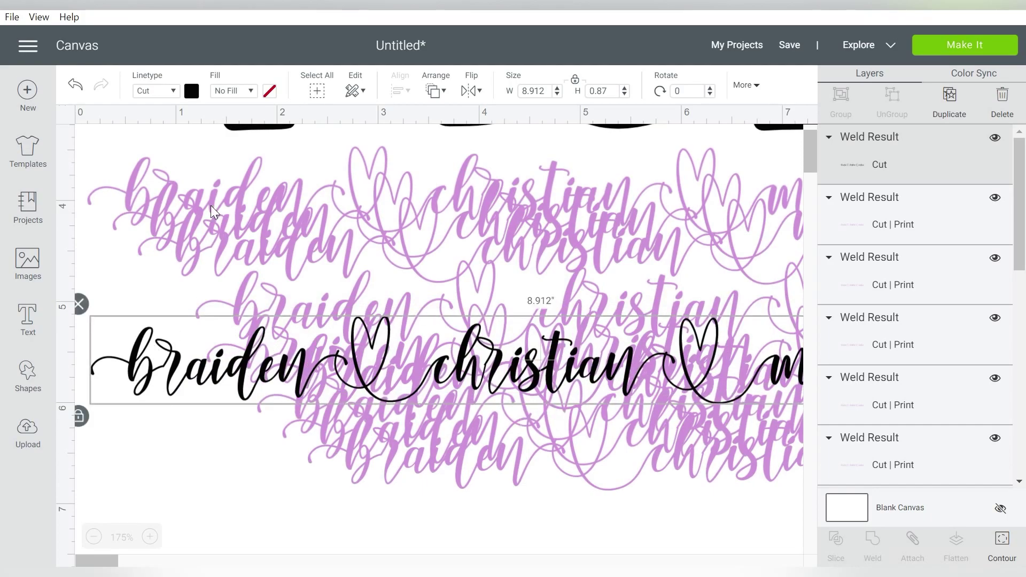
# Stack the purple names copies behind the black names, each slightly offset, to build a thick outline around the lettering
pyautogui.moveTo(136, 180); pyautogui.dragTo(114, 330)
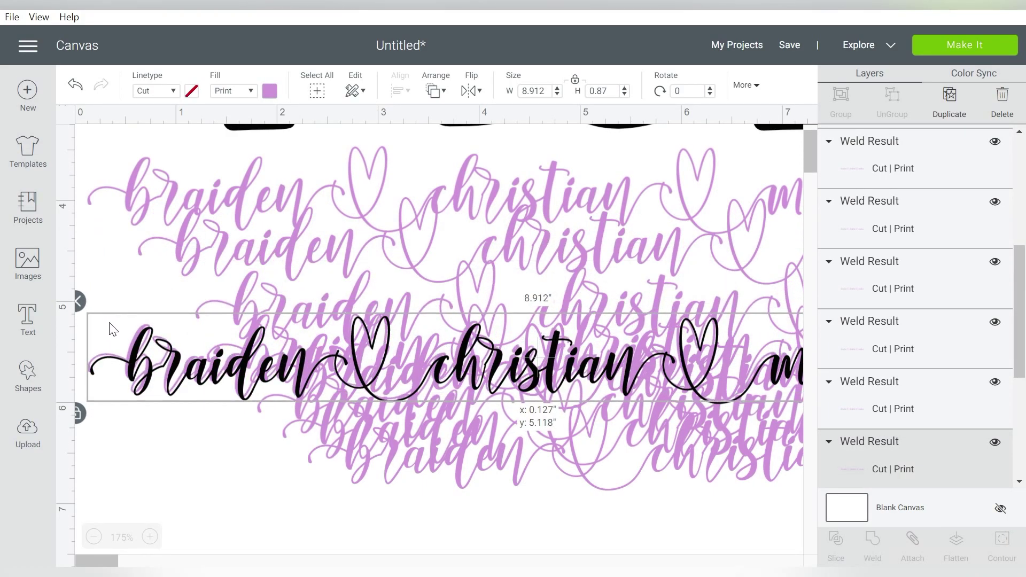
pyautogui.moveTo(168, 241); pyautogui.dragTo(123, 326)
pyautogui.moveTo(131, 201); pyautogui.dragTo(130, 356)
pyautogui.moveTo(236, 322); pyautogui.dragTo(129, 362)
pyautogui.moveTo(102, 249); pyautogui.dragTo(150, 243)
pyautogui.moveTo(251, 354); pyautogui.dragTo(145, 241)
pyautogui.moveTo(302, 401); pyautogui.dragTo(145, 241)
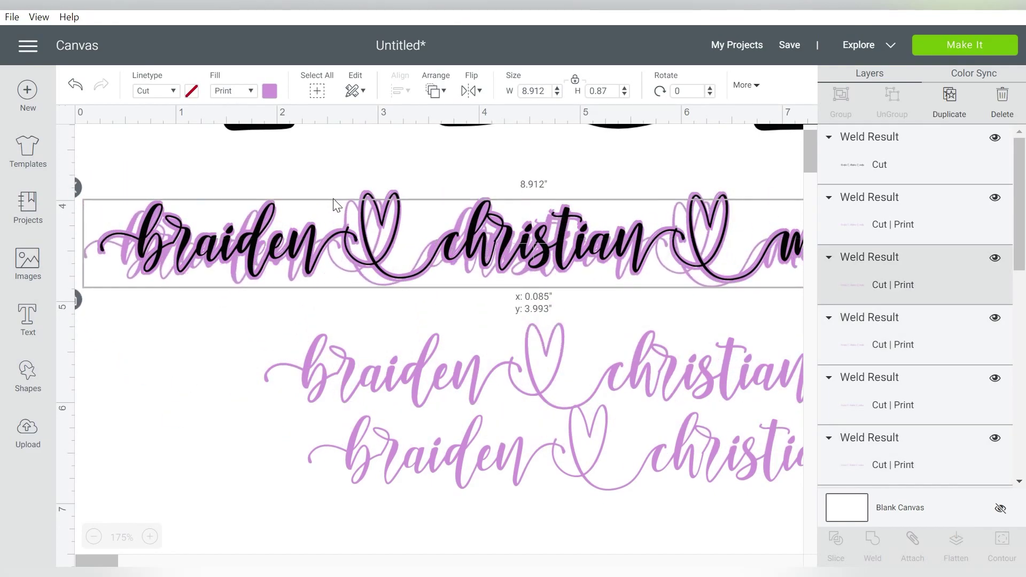
pyautogui.click(257, 249)
pyautogui.moveTo(390, 454); pyautogui.dragTo(182, 240)
# Add two more offset purple copies behind the black names to fill the outline, and delete the unused spare copies
pyautogui.click(549, 401)
pyautogui.hotkey('ctrl', 'c')
pyautogui.hotkey('ctrl', 'v')
pyautogui.hotkey('ctrl', 'v')
pyautogui.hotkey('ctrl', 'v')
pyautogui.moveTo(243, 357); pyautogui.dragTo(390, 470)
pyautogui.moveTo(307, 368); pyautogui.dragTo(146, 236)
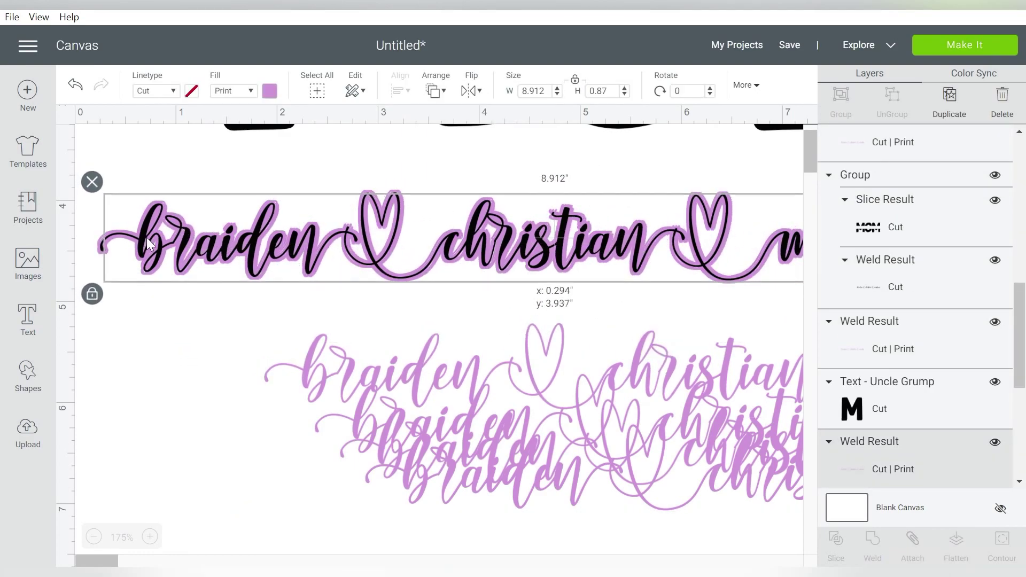
pyautogui.moveTo(421, 380); pyautogui.dragTo(256, 249)
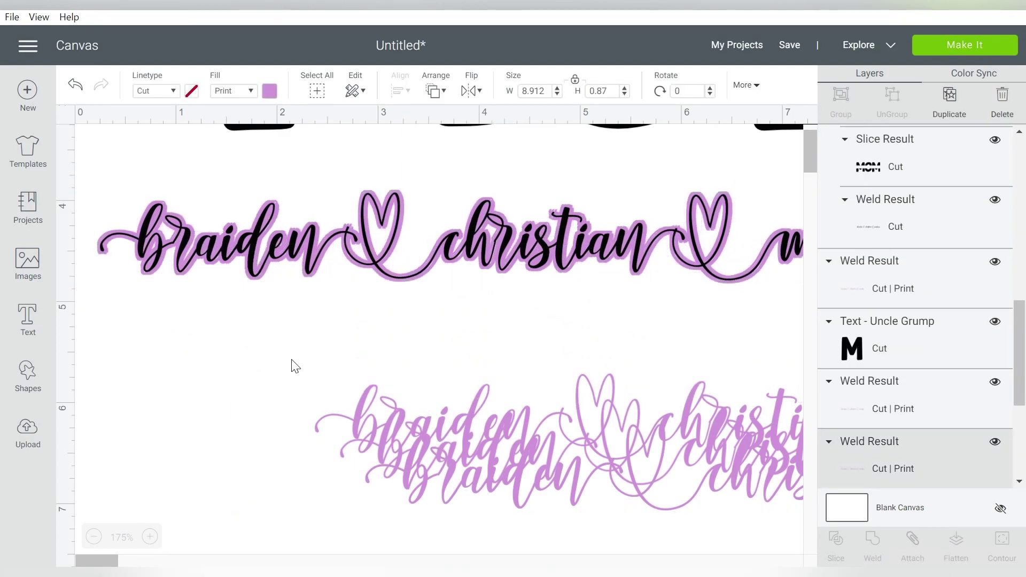
pyautogui.moveTo(219, 391); pyautogui.dragTo(486, 501)
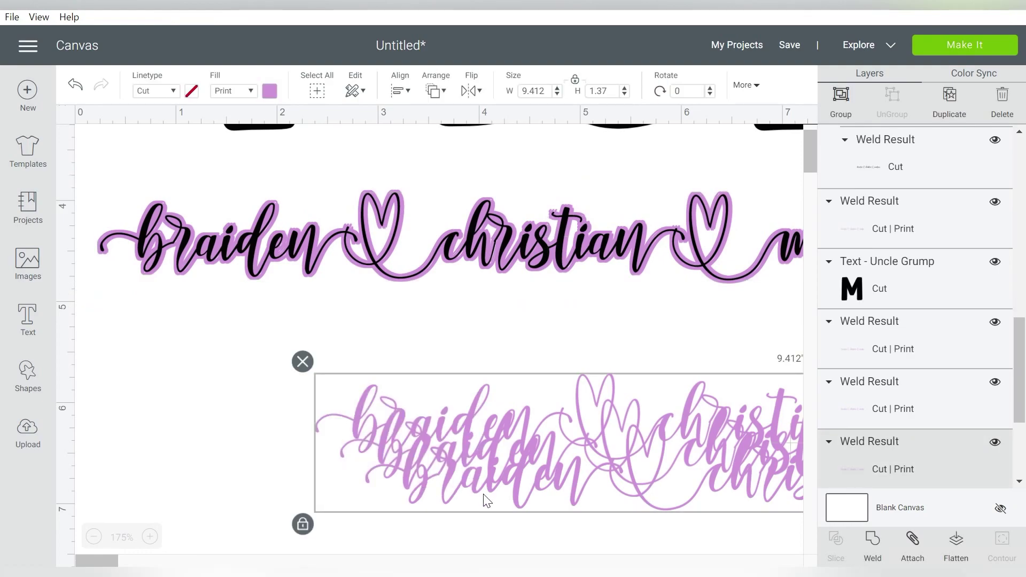
pyautogui.press('Delete')
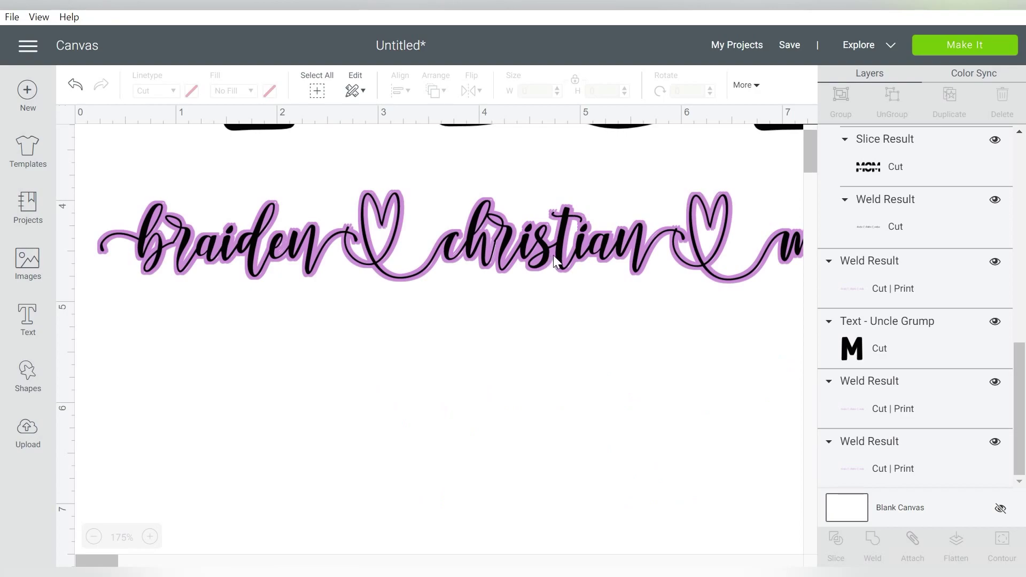
# Move the black names down off the stack and weld all the stacked purple copies into one outline shape
pyautogui.moveTo(545, 248); pyautogui.dragTo(542, 478)
pyautogui.moveTo(259, 484); pyautogui.dragTo(253, 519)
pyautogui.moveTo(230, 399); pyautogui.dragTo(439, 164)
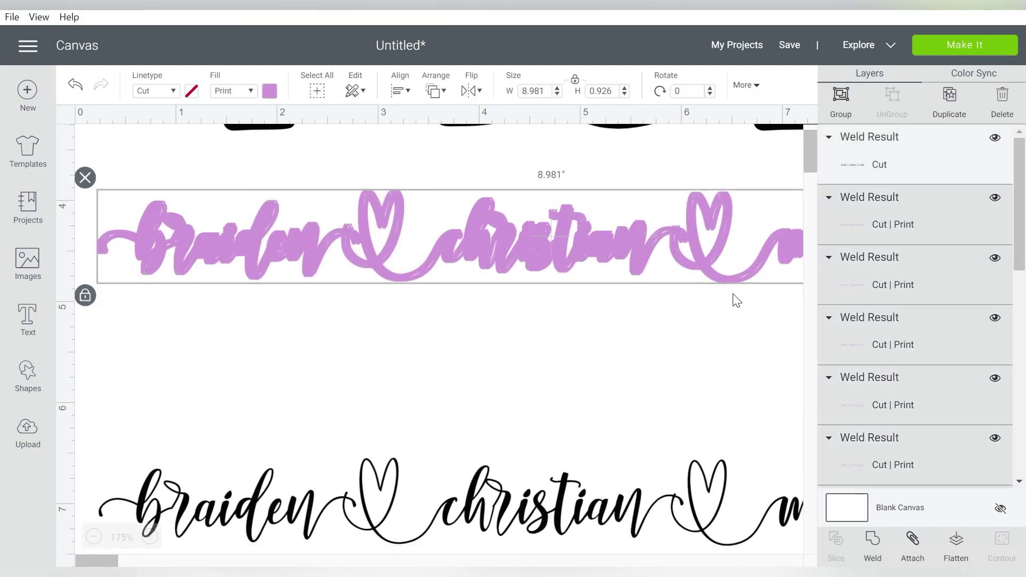
pyautogui.click(870, 543)
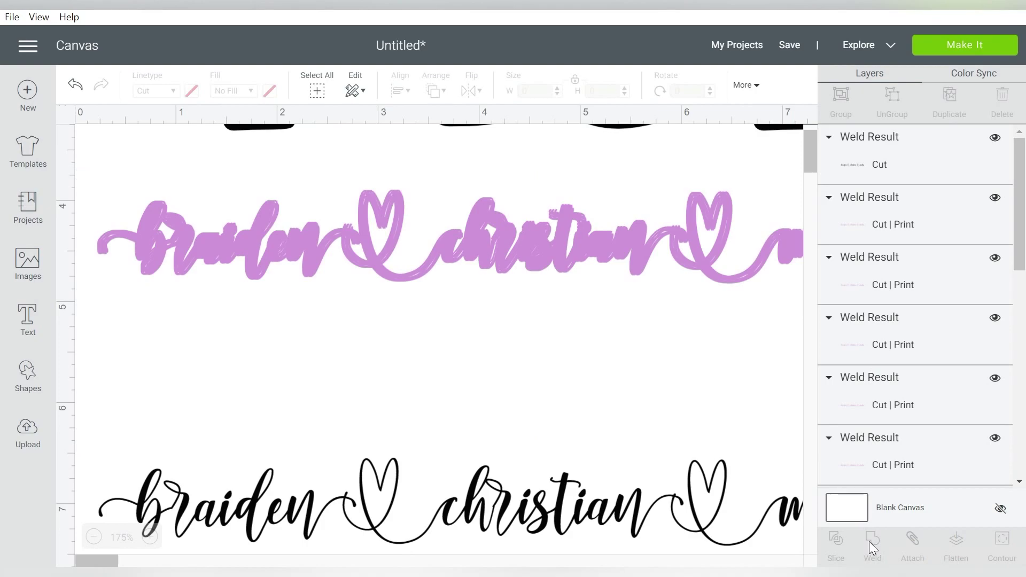
pyautogui.click(500, 258)
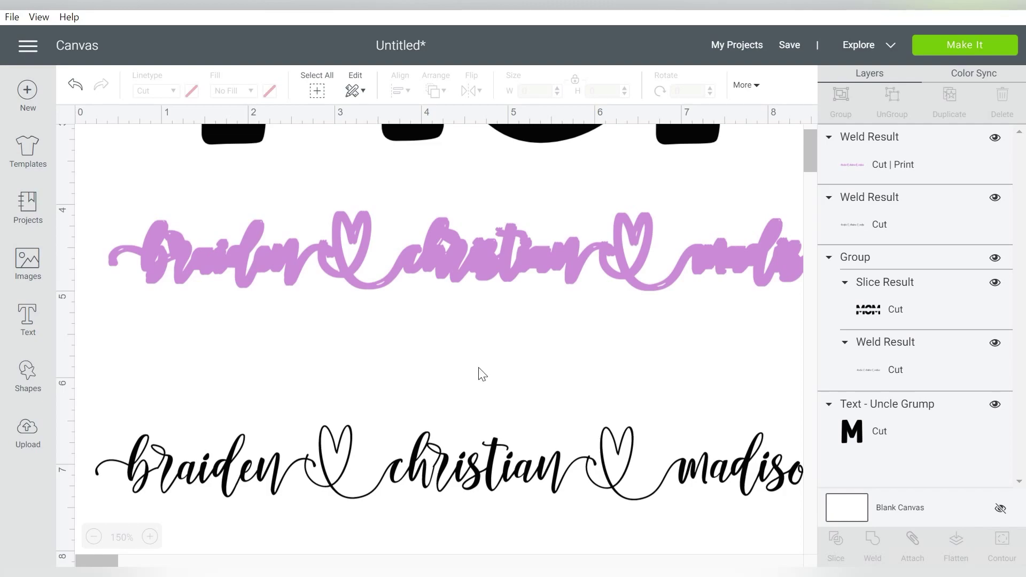
# Set the welded outline's fill to No Fill and hide all of its contours to close the small interior gaps
pyautogui.click(447, 238)
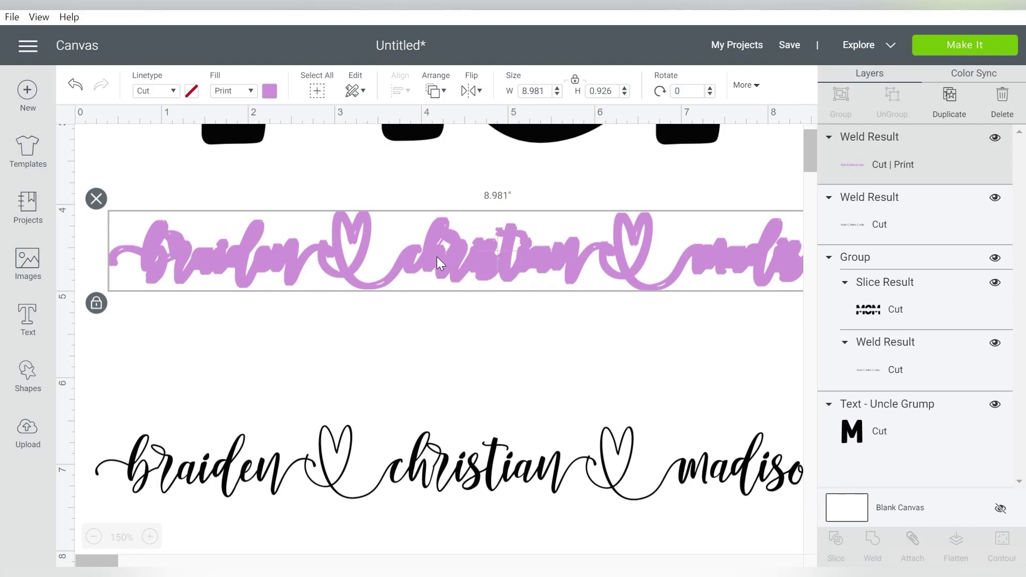
pyautogui.click(249, 94)
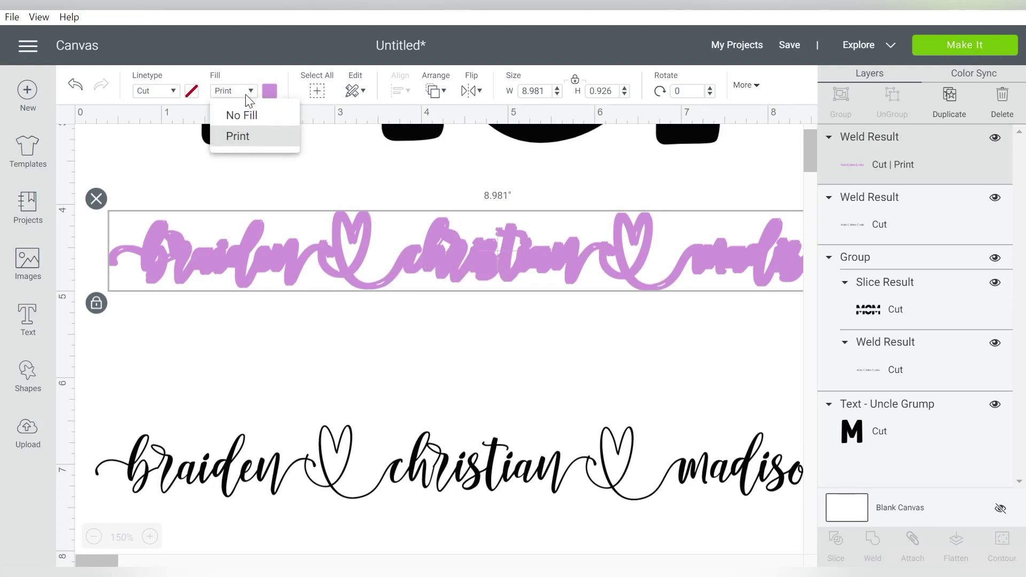
pyautogui.click(243, 115)
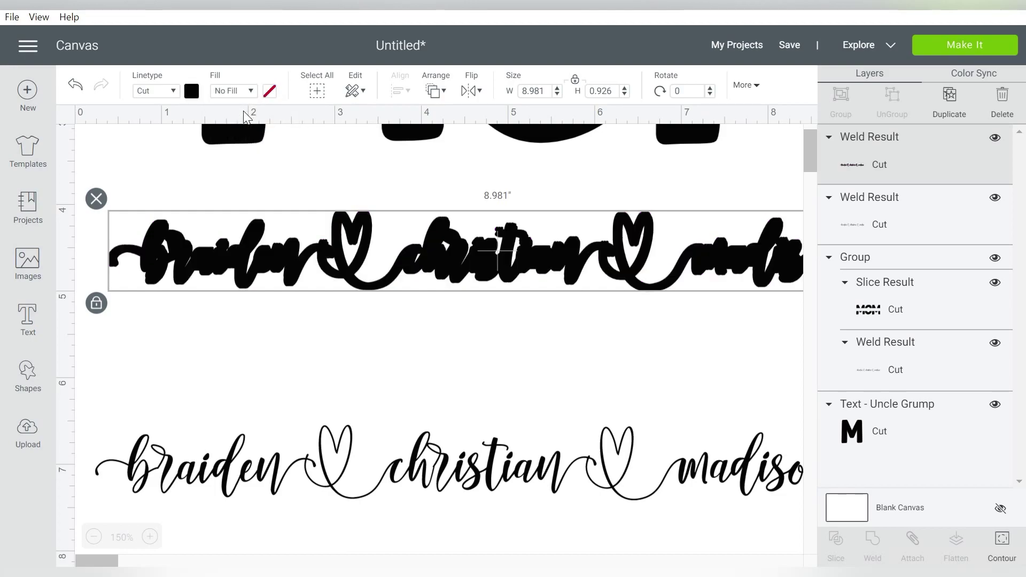
pyautogui.click(1002, 539)
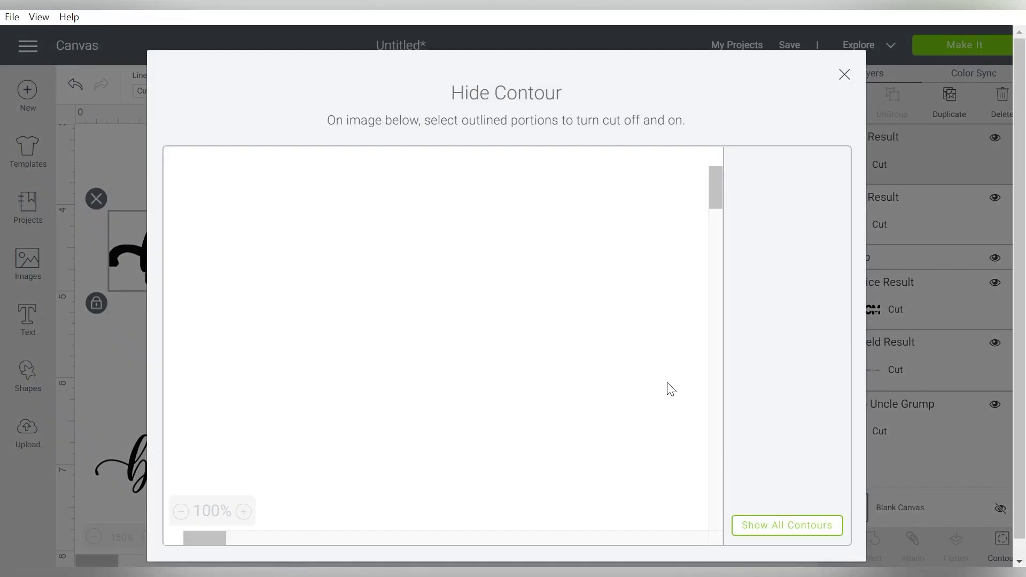
pyautogui.click(180, 512)
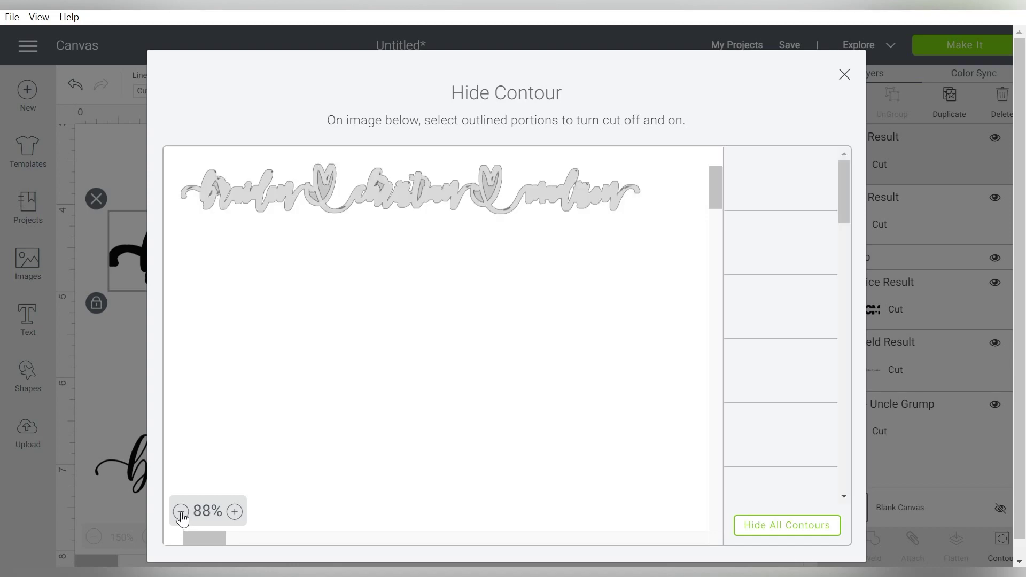
pyautogui.click(772, 527)
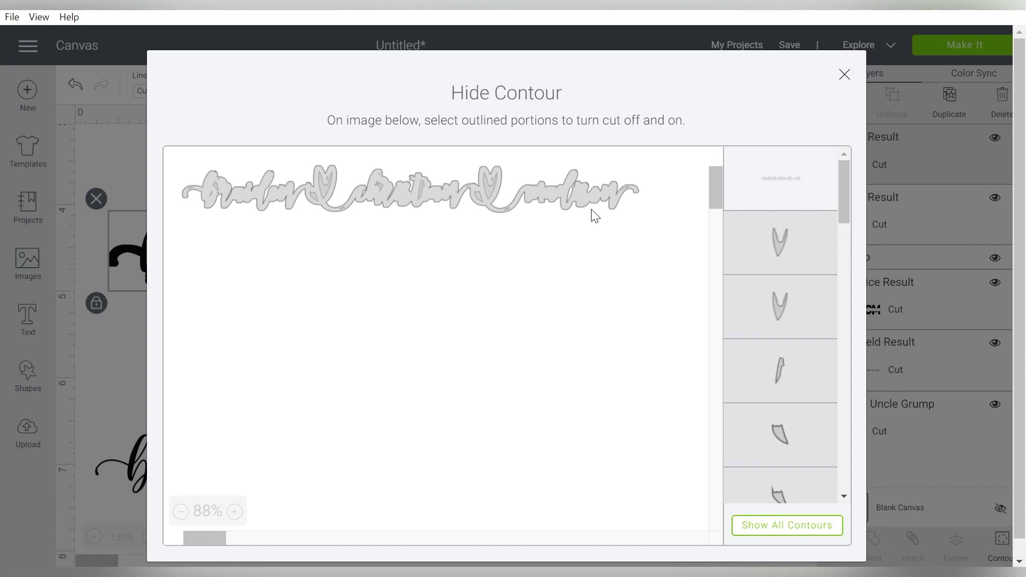
pyautogui.click(845, 75)
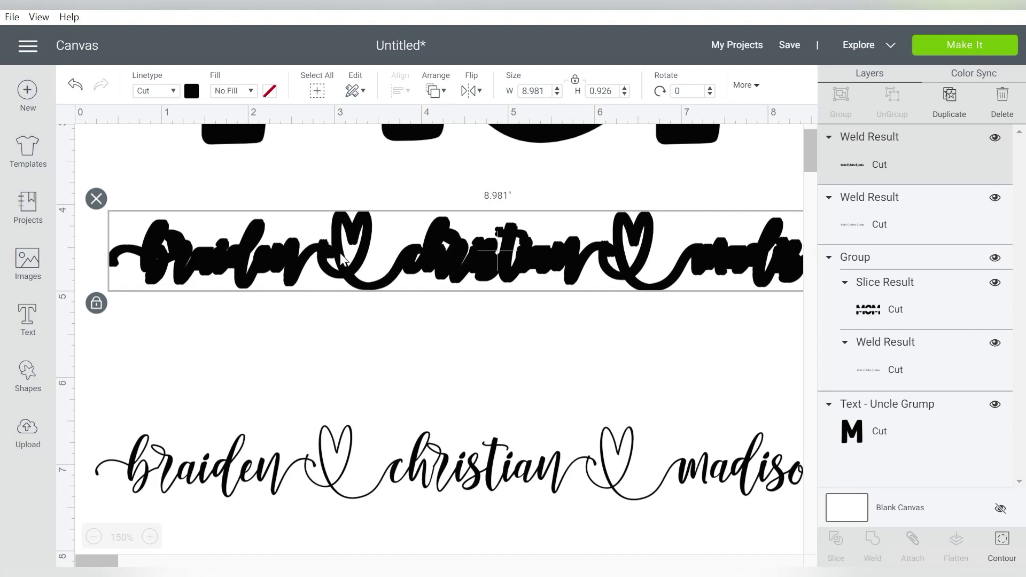
# Color the welded names outline red so it stands out from the black MOM letters
pyautogui.click(807, 141)
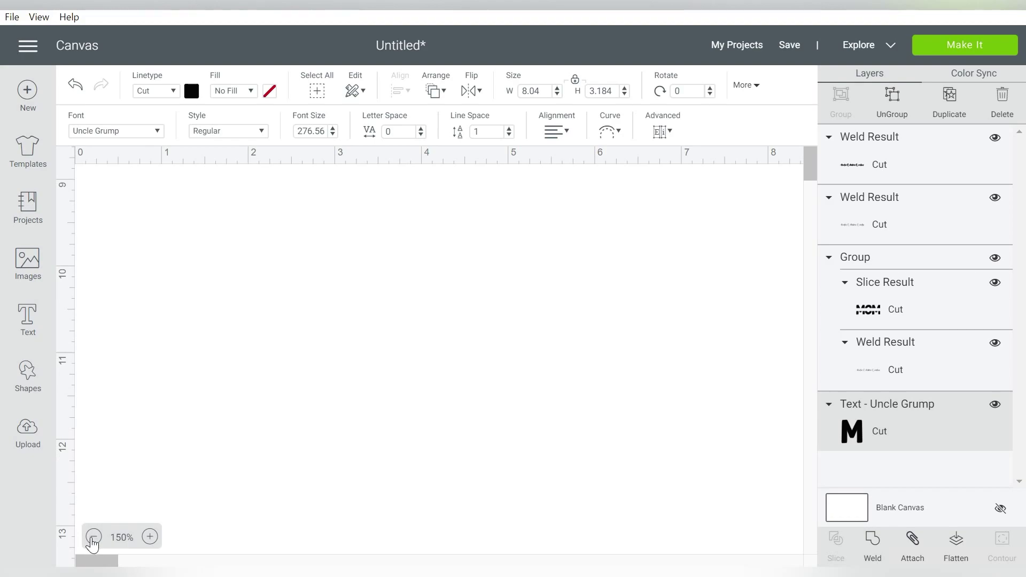
pyautogui.click(94, 537)
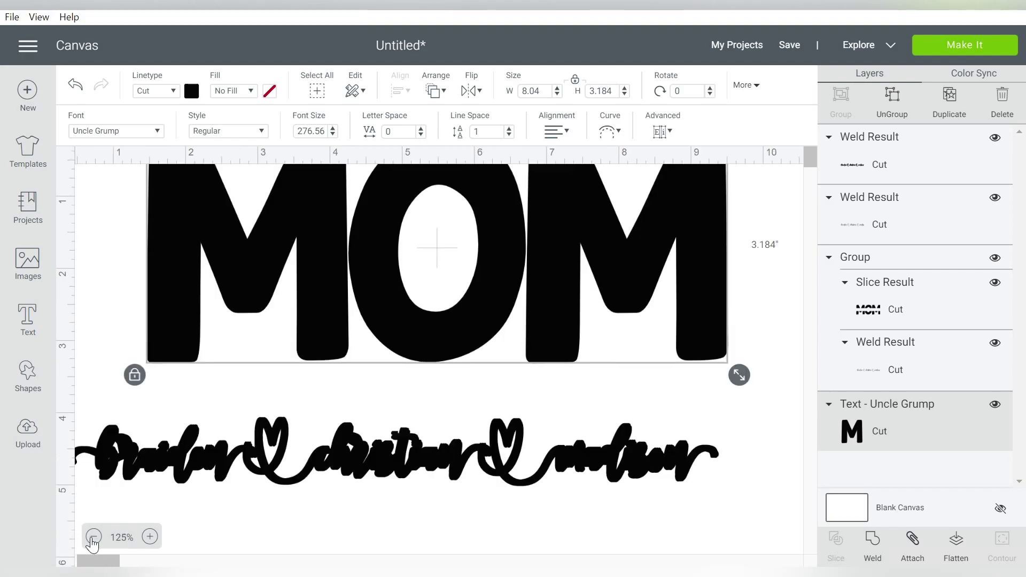
pyautogui.click(93, 537)
pyautogui.click(352, 409)
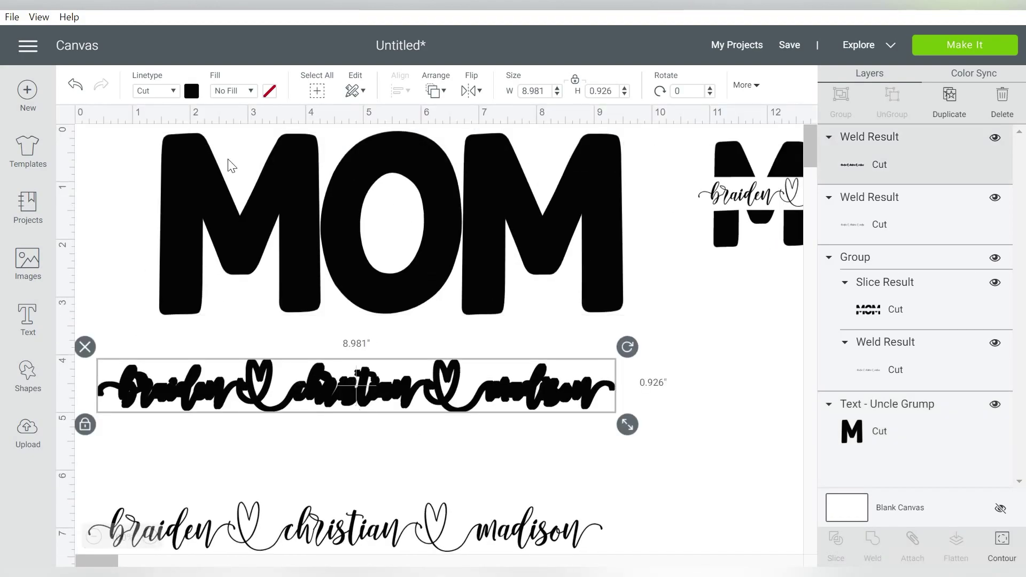
pyautogui.click(191, 92)
pyautogui.click(212, 213)
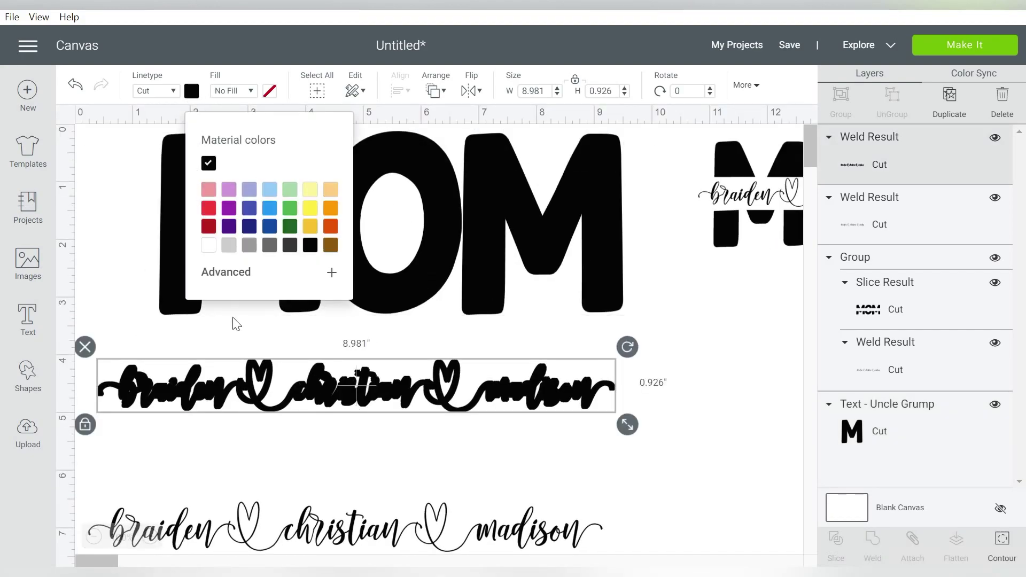
# Position the red outline across the middle of the MOM letters and move the thin black names just below the letters
pyautogui.moveTo(260, 402); pyautogui.dragTo(291, 237)
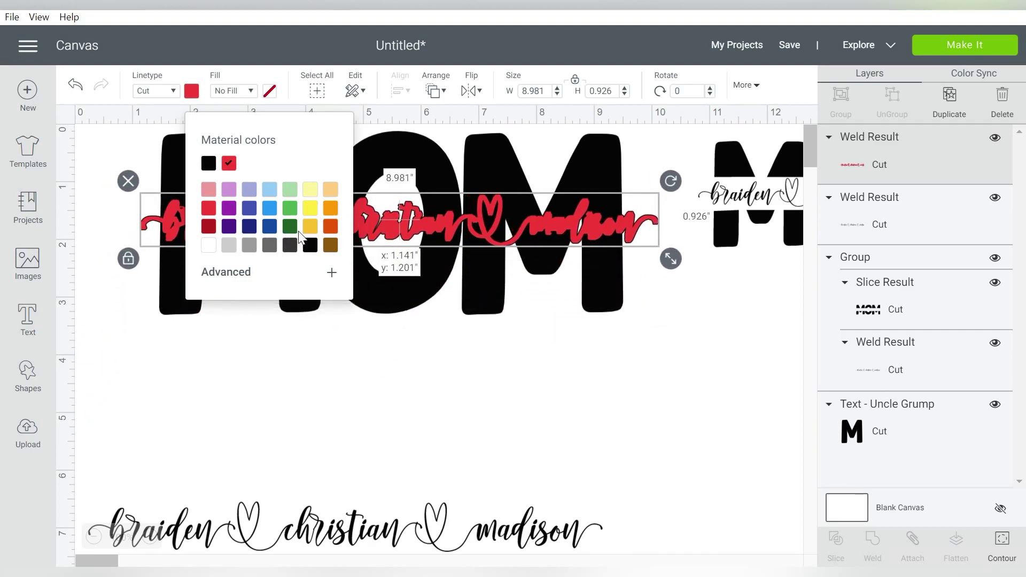
pyautogui.click(246, 550)
pyautogui.moveTo(245, 551); pyautogui.dragTo(271, 380)
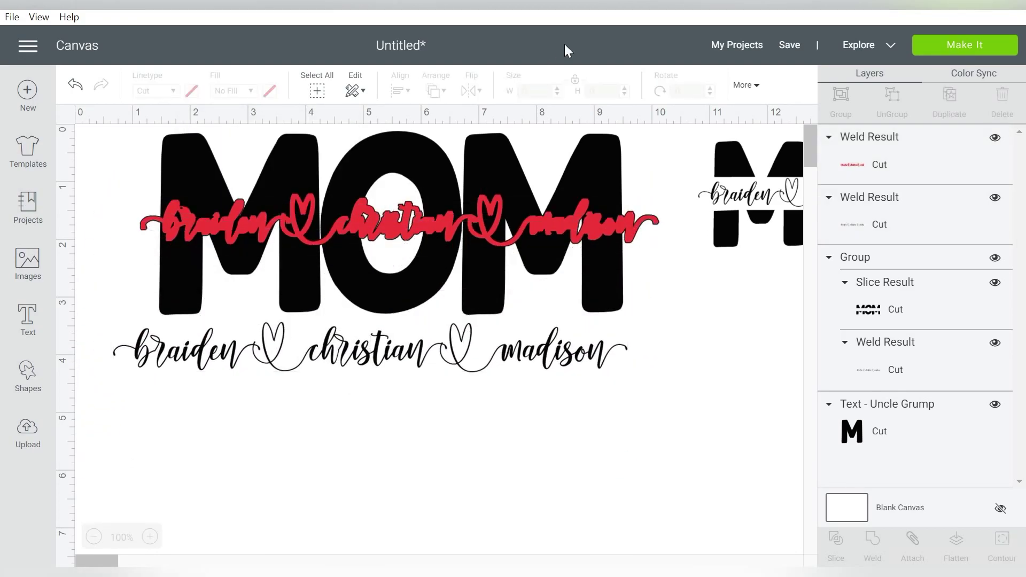
# Bring the thin black names to the front and center-align them with the red outline and the MOM letters
pyautogui.click(436, 92)
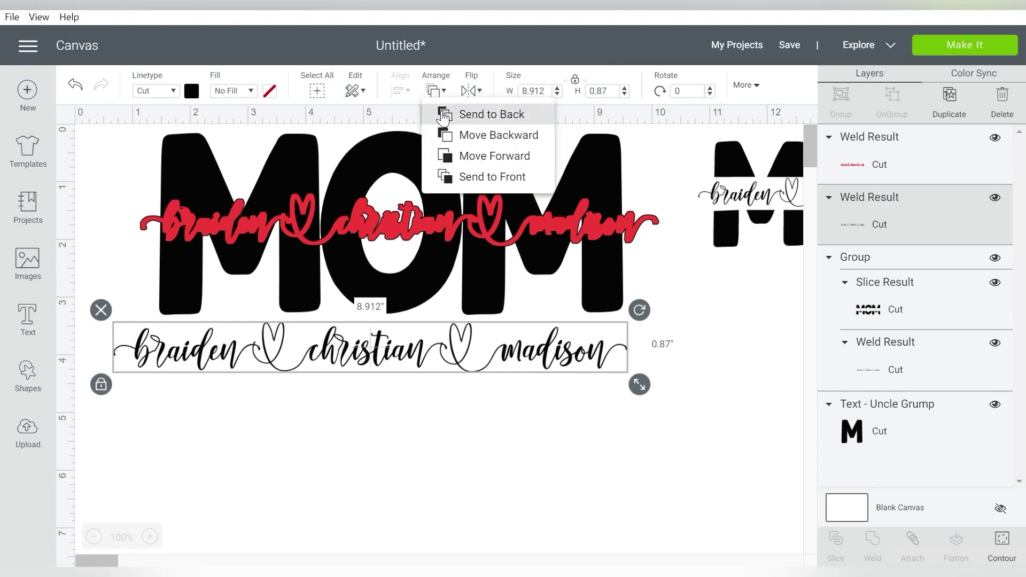
pyautogui.click(492, 174)
pyautogui.moveTo(185, 438); pyautogui.dragTo(487, 199)
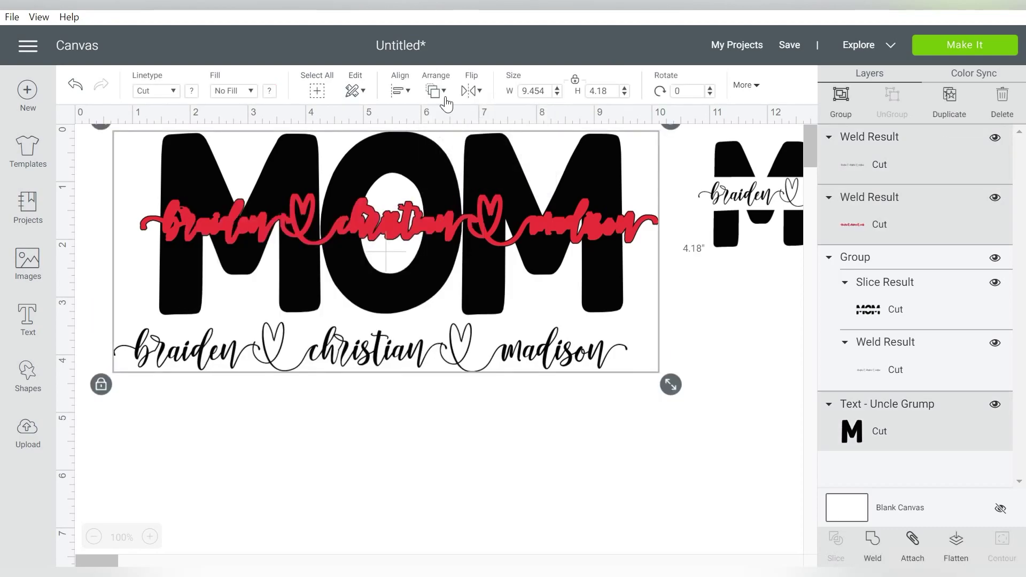
pyautogui.click(400, 90)
pyautogui.click(433, 261)
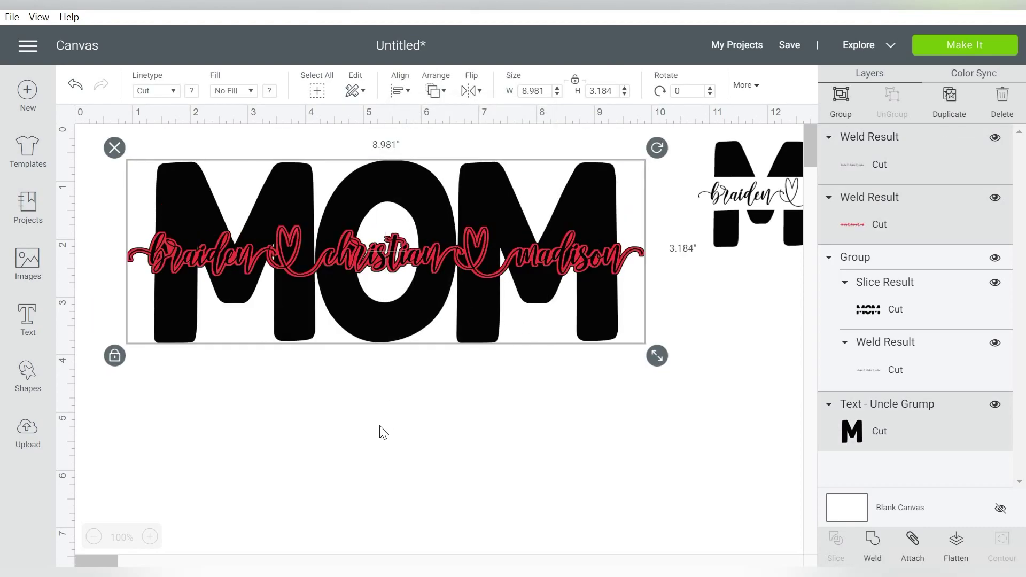
pyautogui.click(463, 437)
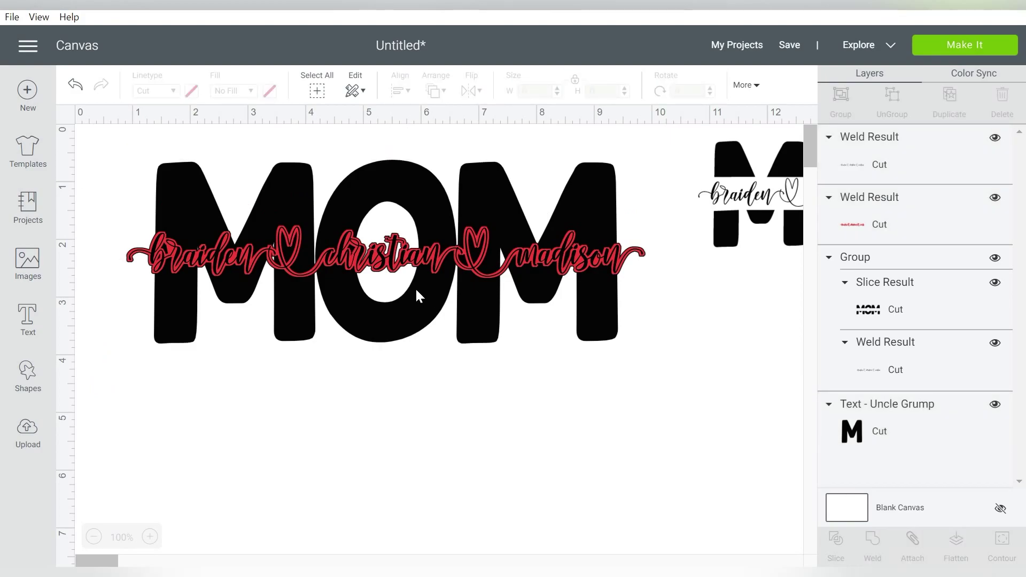
# Move the thin black names below the design and slice the red outline out of the MOM letters
pyautogui.moveTo(248, 255); pyautogui.dragTo(240, 458)
pyautogui.moveTo(147, 164); pyautogui.dragTo(528, 329)
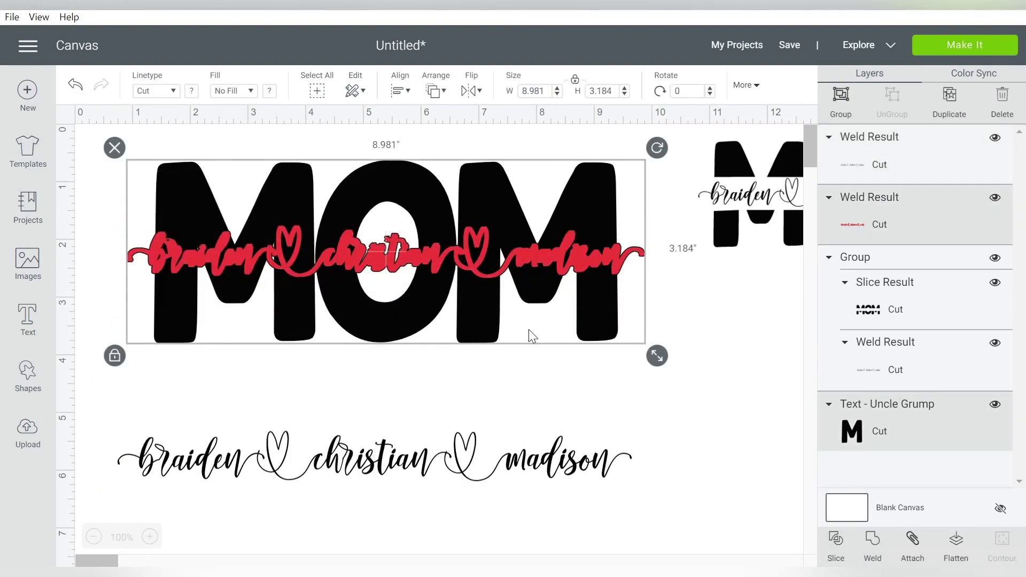
pyautogui.click(837, 542)
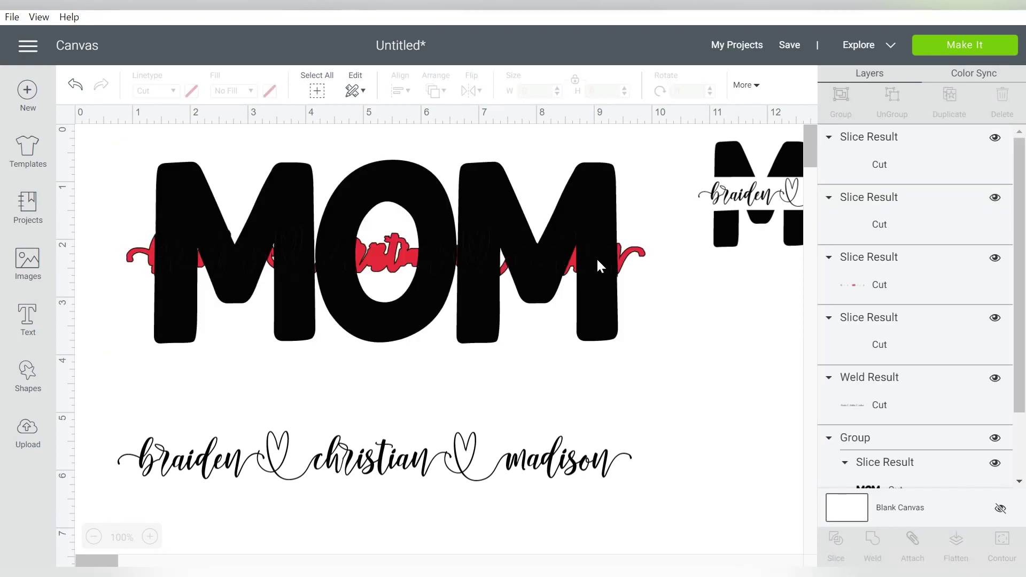
# Pull the cut-out MOM letters away from the slice leftovers and delete the leftover outline pieces
pyautogui.click(598, 257)
pyautogui.moveTo(589, 209); pyautogui.dragTo(567, 390)
pyautogui.moveTo(561, 209); pyautogui.dragTo(458, 529)
pyautogui.press('Delete')
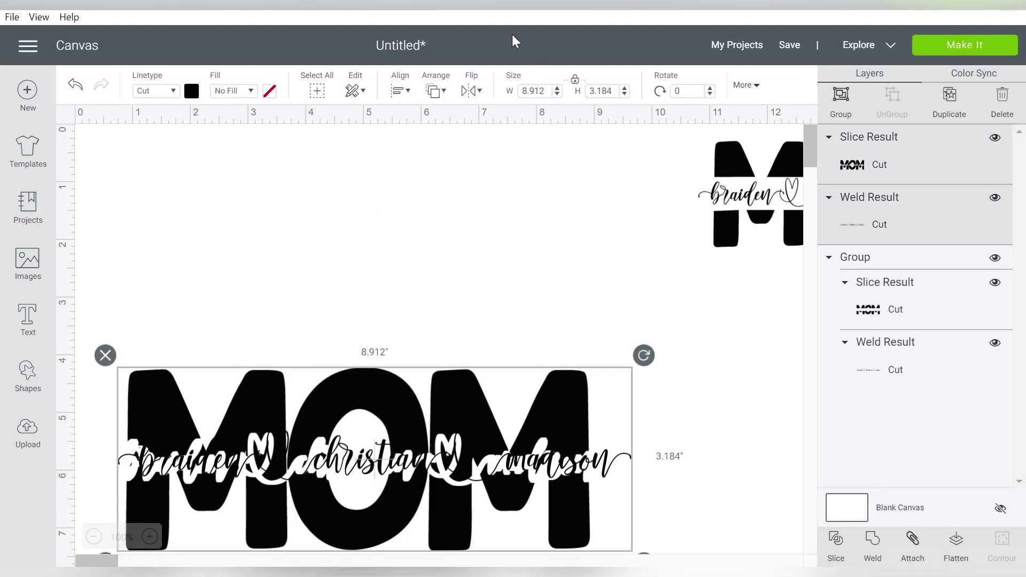
# Center-align the thin names within the cut-out MOM letters and move the combined design to the upper part of the canvas
pyautogui.click(400, 91)
pyautogui.click(413, 260)
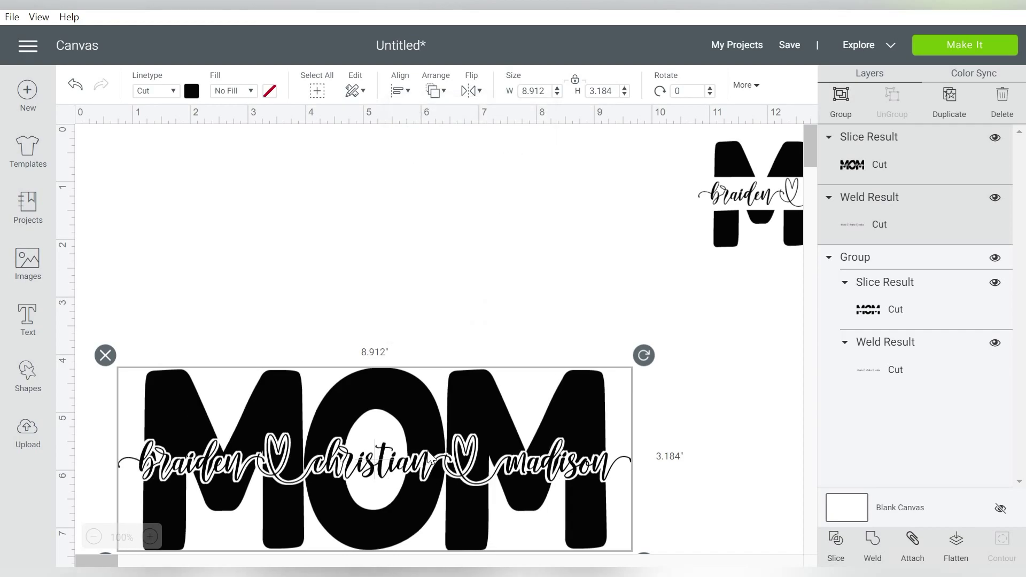
pyautogui.moveTo(364, 401); pyautogui.dragTo(348, 167)
pyautogui.click(367, 355)
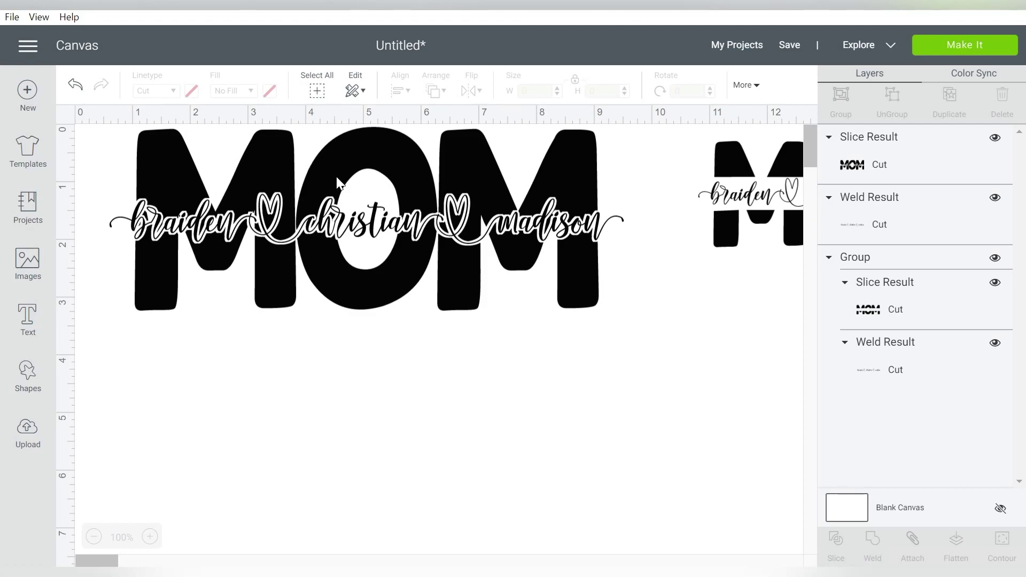
# Color the thin script names across the cut-out MOM letters purple
pyautogui.click(329, 229)
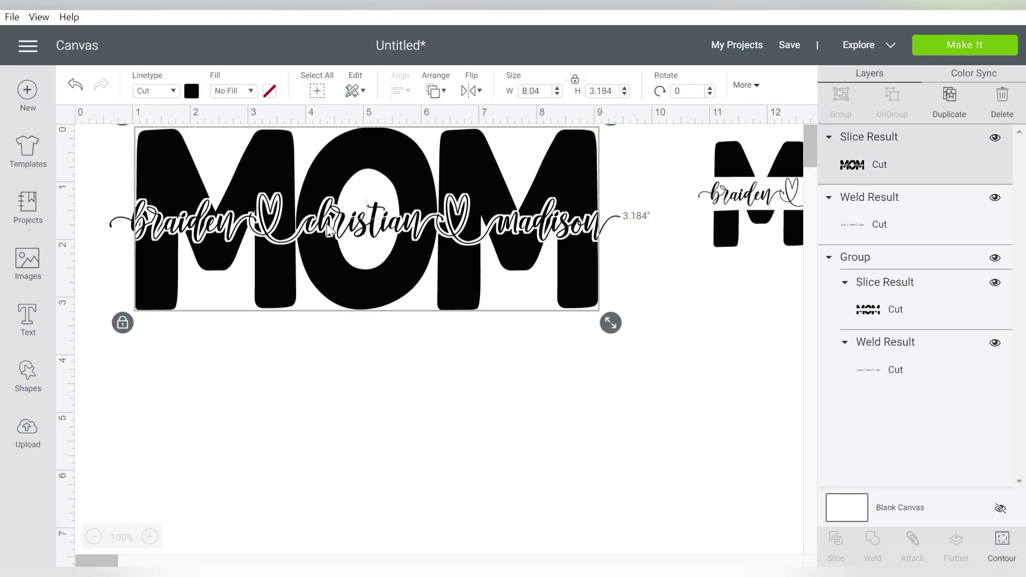
pyautogui.click(636, 199)
pyautogui.click(617, 232)
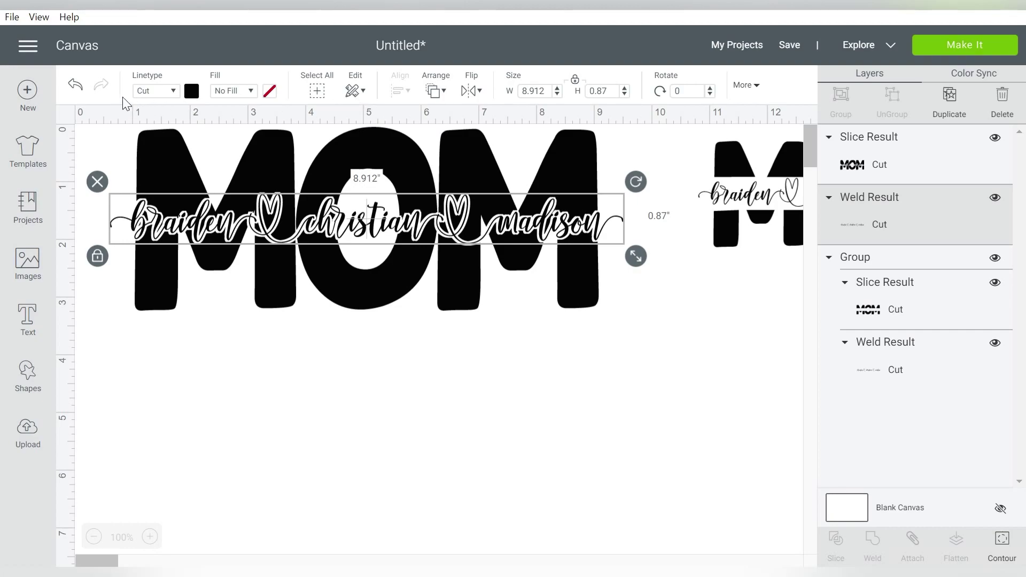
pyautogui.click(191, 92)
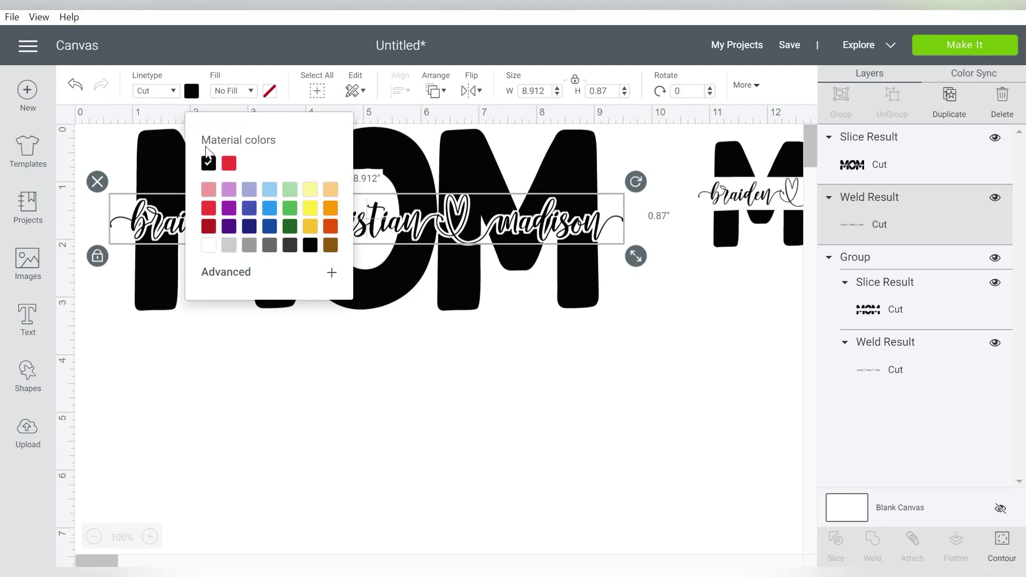
pyautogui.click(229, 208)
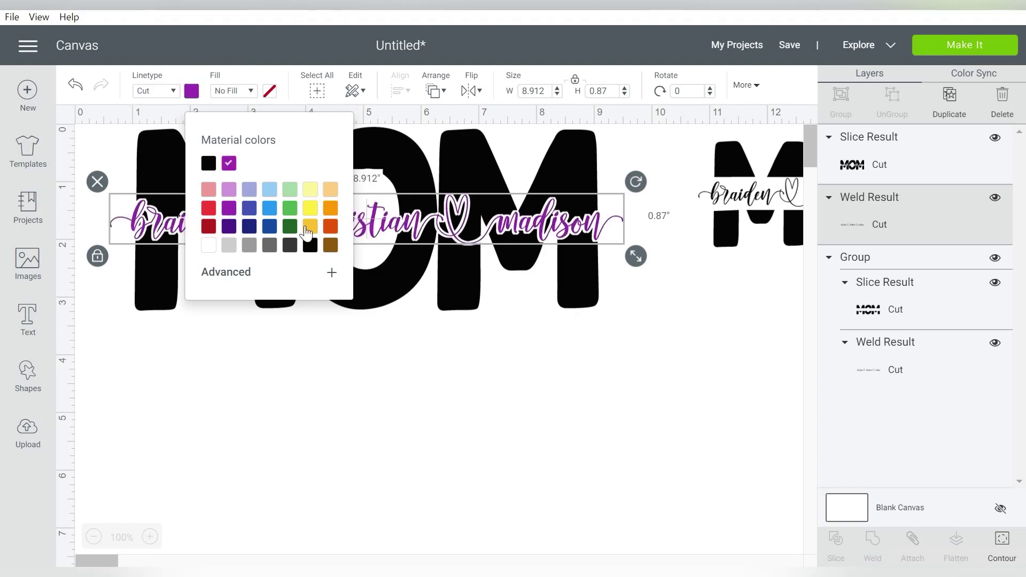
pyautogui.click(399, 335)
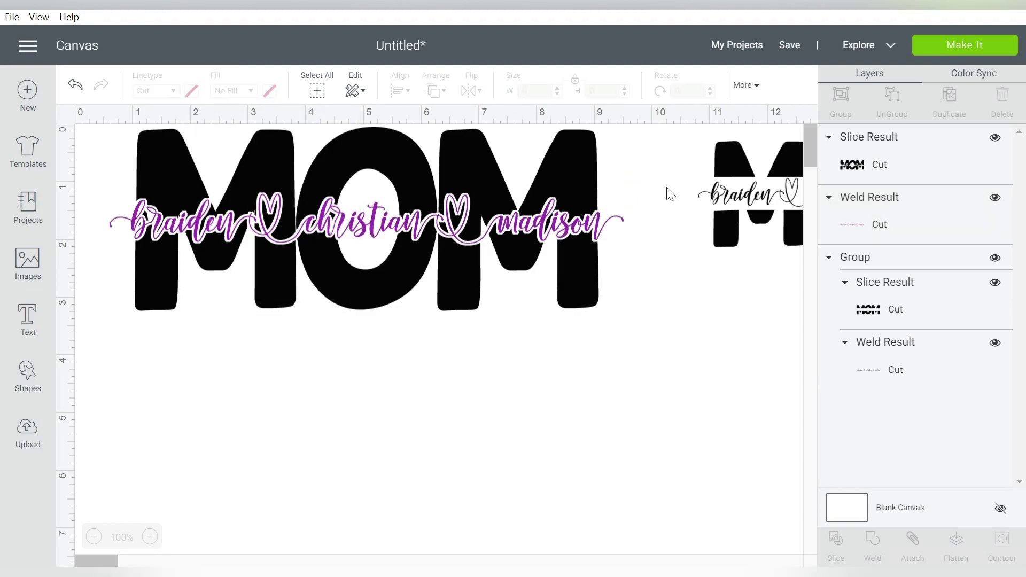
# Move the grouped split-letter MOM design below the outlined version and enlarge it so both designs can be compared
pyautogui.moveTo(730, 287)
pyautogui.mouseDown()
pyautogui.moveTo(780, 156)
pyautogui.moveTo(736, 156)
pyautogui.moveTo(514, 265)
pyautogui.moveTo(216, 361)
pyautogui.mouseUp()
pyautogui.moveTo(535, 347); pyautogui.dragTo(322, 419)
pyautogui.moveTo(452, 443); pyautogui.dragTo(643, 510)
pyautogui.moveTo(505, 406); pyautogui.dragTo(612, 416)
pyautogui.click(650, 202)
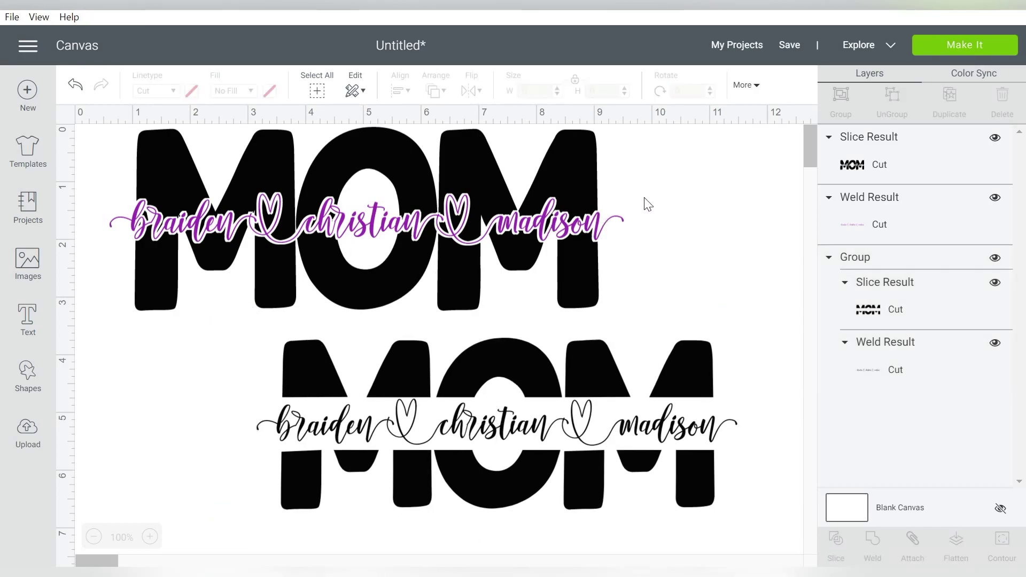